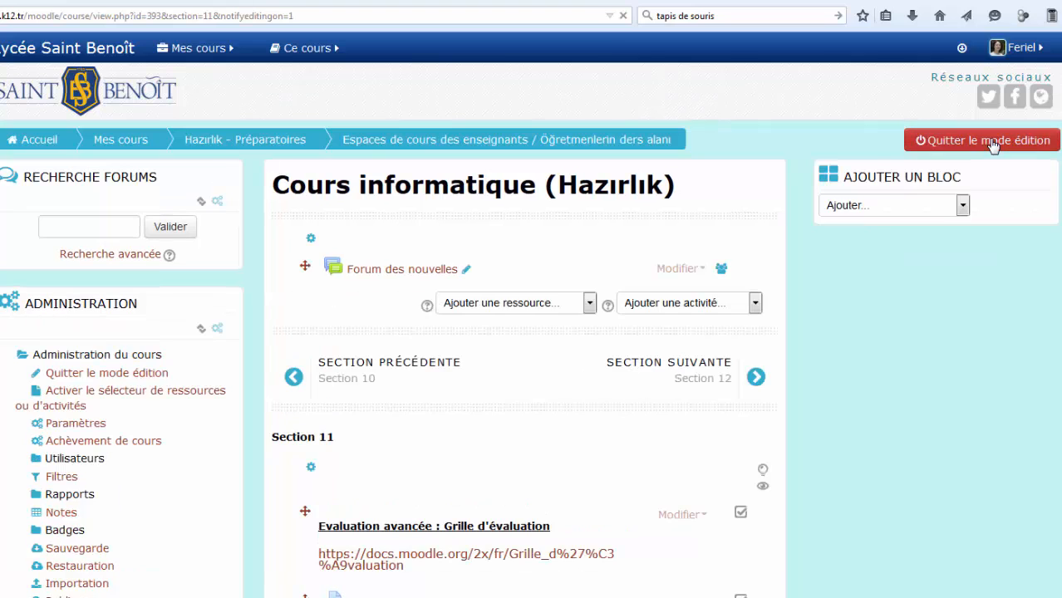
Start adding a Test activity to Section 11 of the course.
{"action": "scroll", "coordinate": [698, 353], "scroll_direction": "down", "scroll_amount": 1}
{"action": "scroll", "coordinate": [698, 353], "scroll_direction": "down", "scroll_amount": 2}
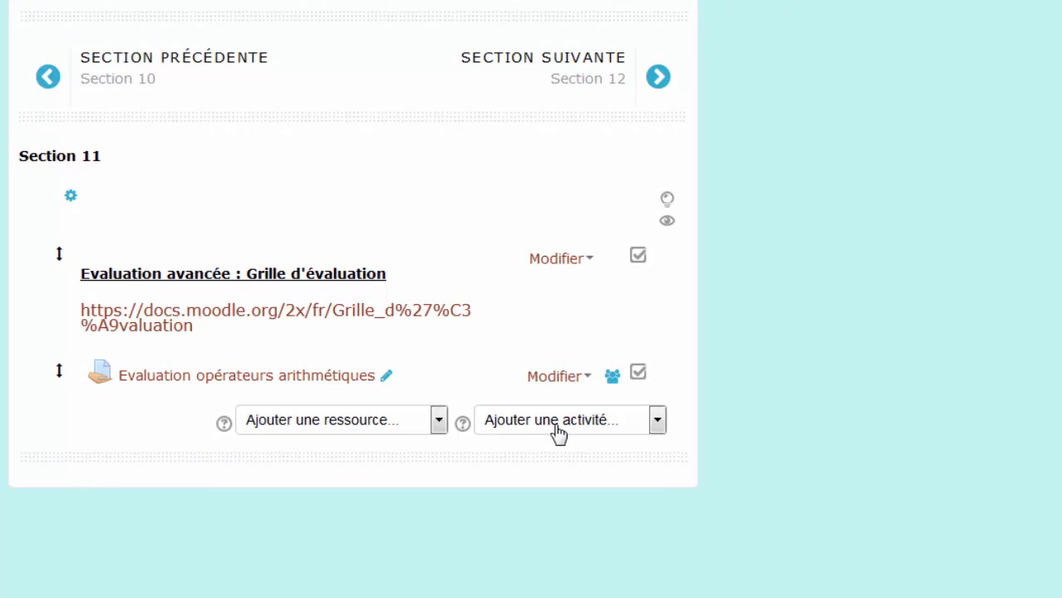
{"action": "left_click", "coordinate": [575, 431]}
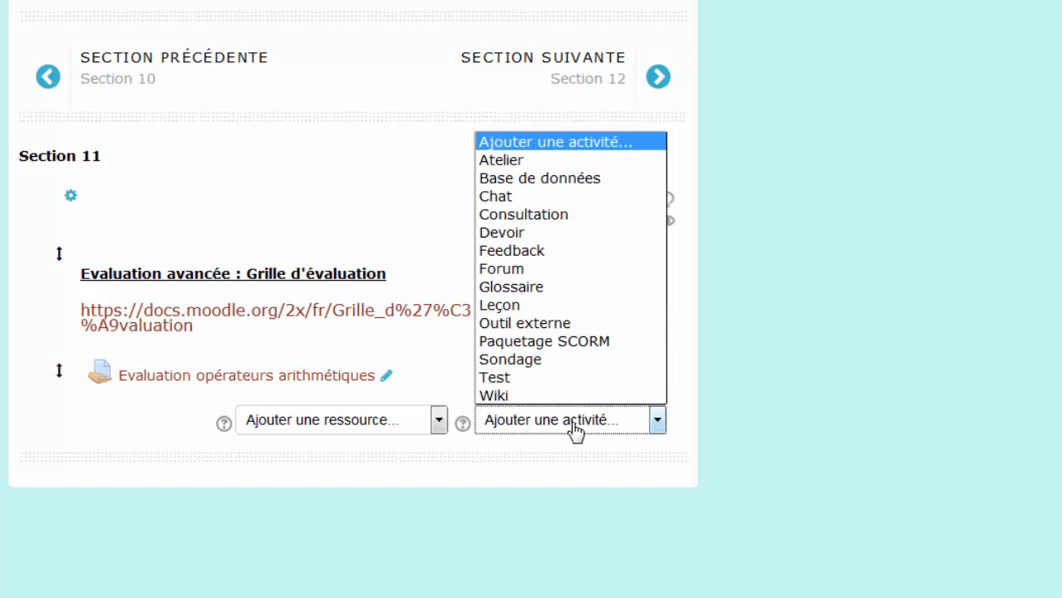
{"action": "left_click", "coordinate": [558, 380]}
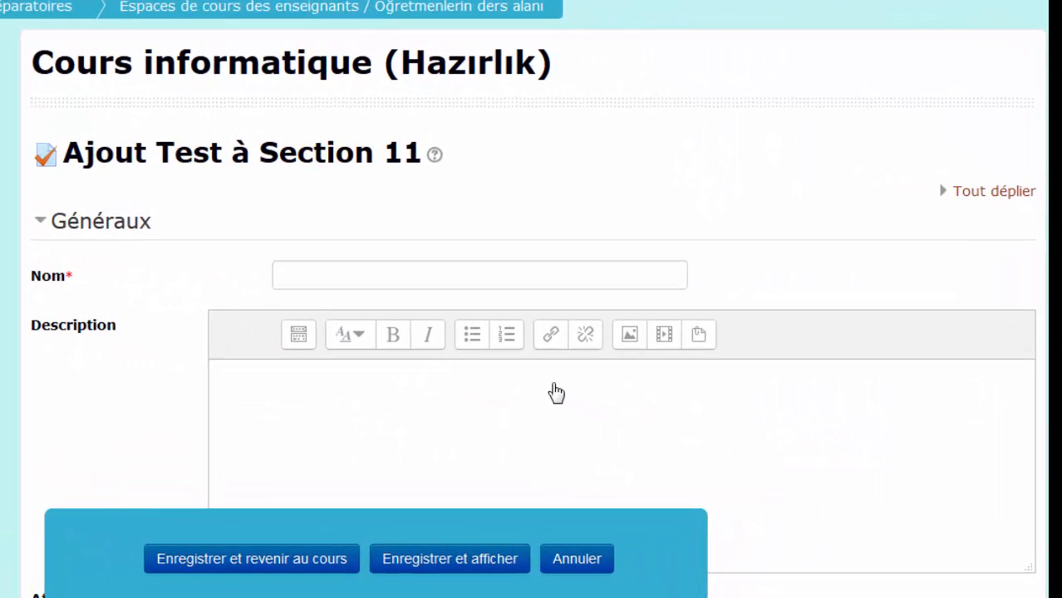
Name the new test Révision and save it, returning to the course.
{"action": "scroll", "coordinate": [553, 381], "scroll_direction": "down", "scroll_amount": 3}
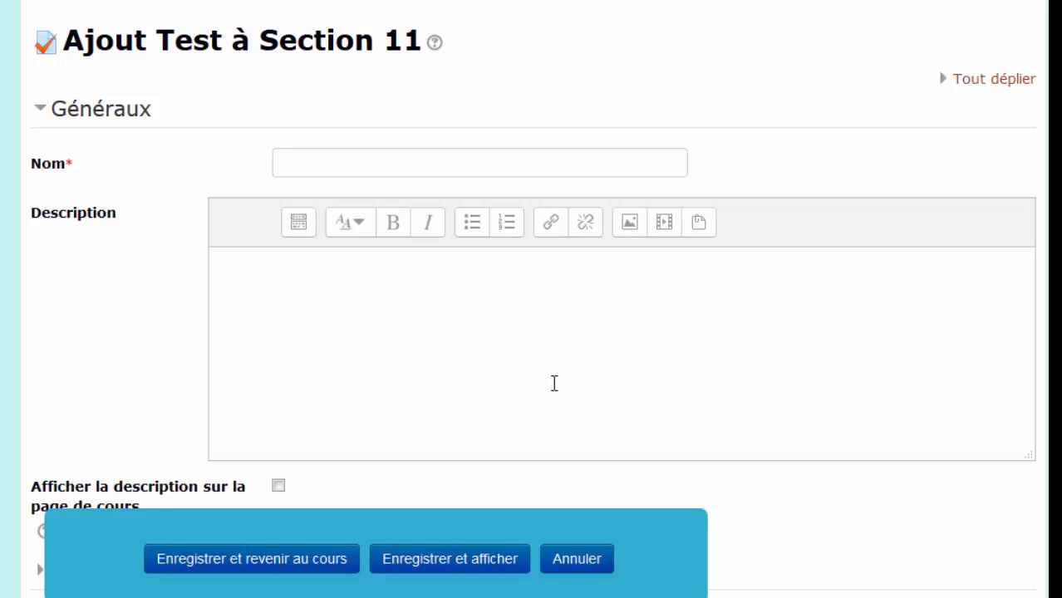
{"action": "left_click", "coordinate": [507, 165]}
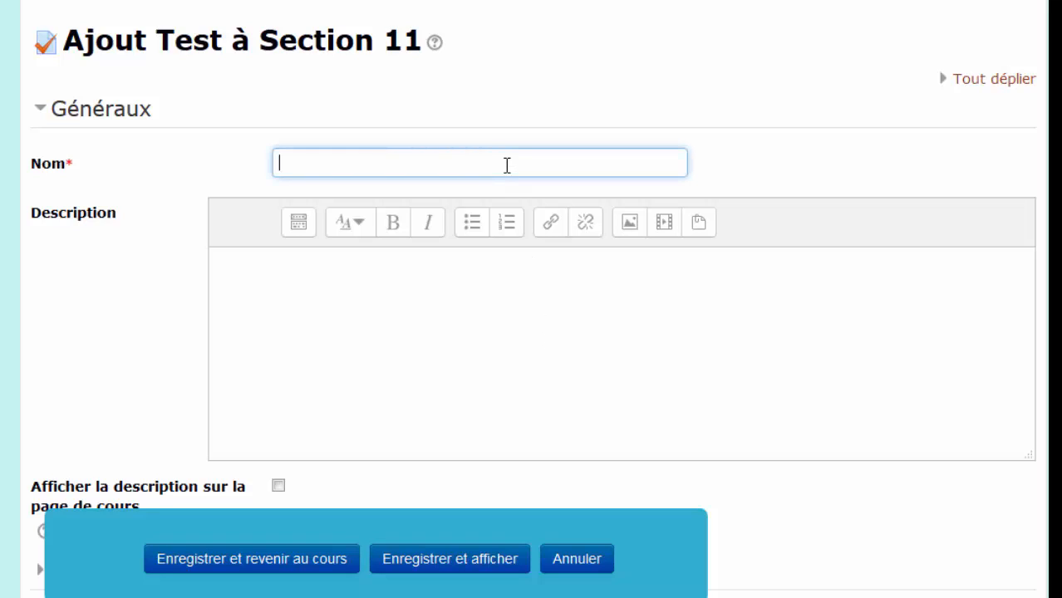
{"action": "type", "text": "Révision"}
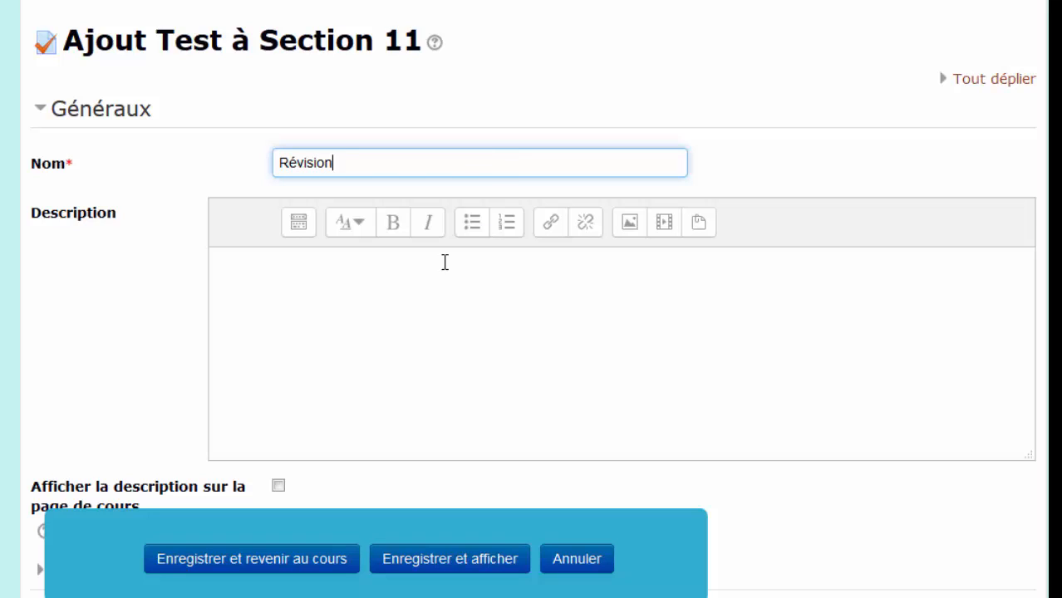
{"action": "scroll", "coordinate": [444, 262], "scroll_direction": "down", "scroll_amount": 10}
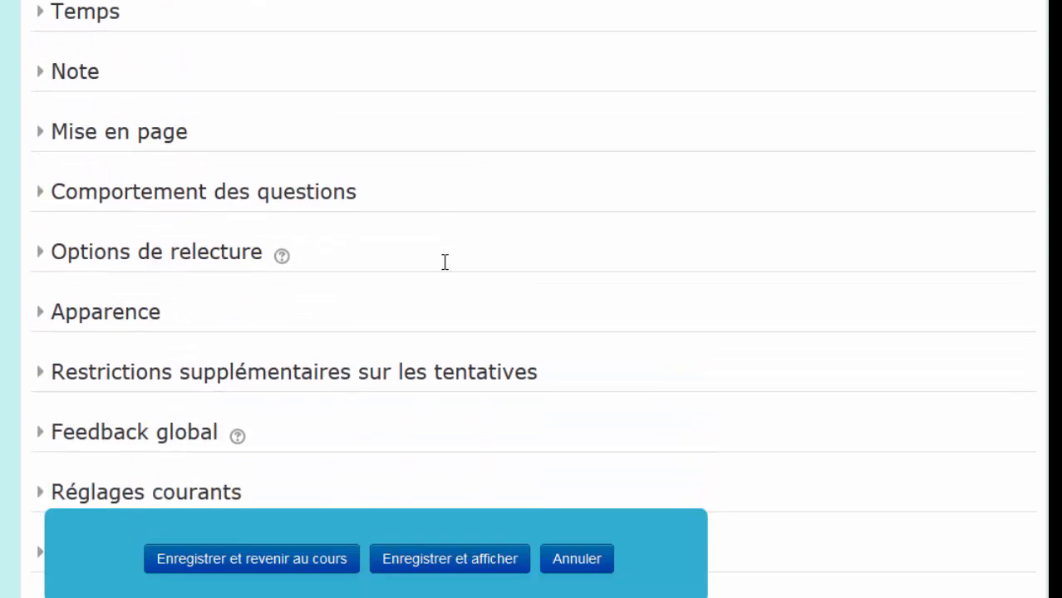
{"action": "scroll", "coordinate": [443, 262], "scroll_direction": "up", "scroll_amount": 10}
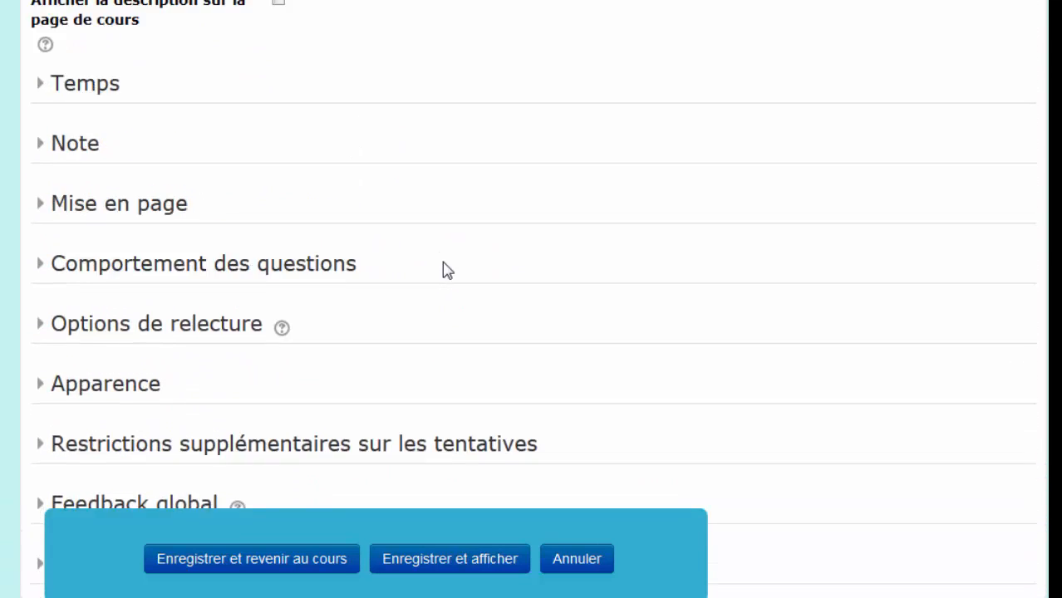
{"action": "scroll", "coordinate": [443, 270], "scroll_direction": "up", "scroll_amount": 2}
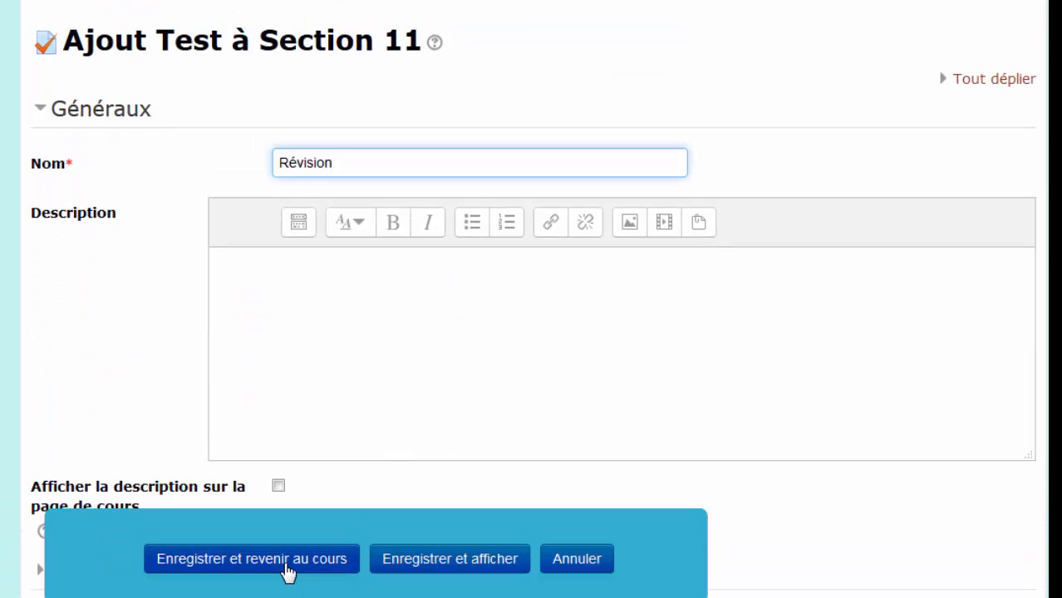
{"action": "left_click", "coordinate": [286, 567]}
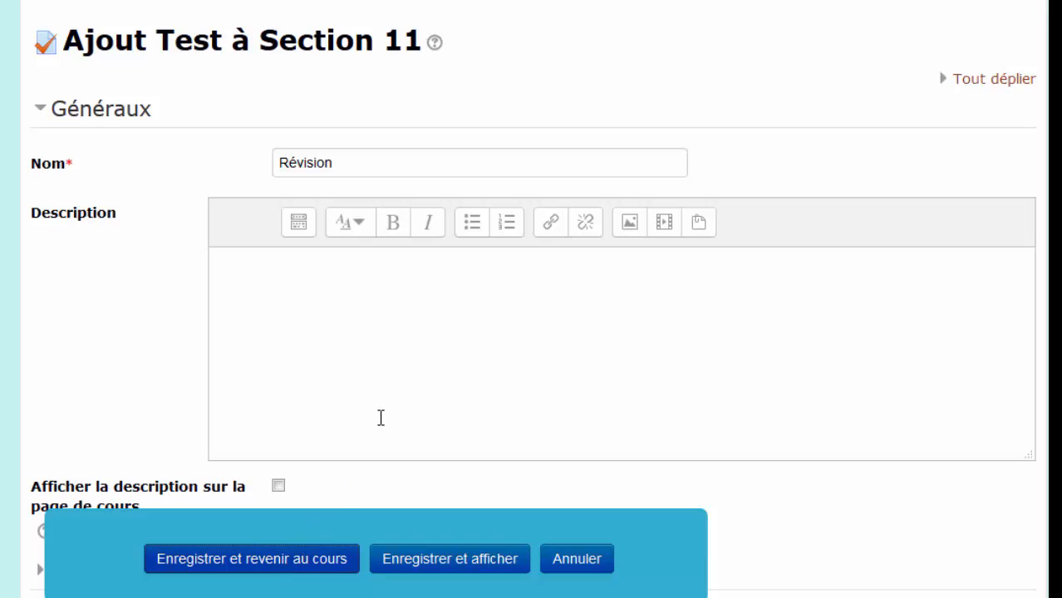
Open the settings of the Révision test and enter the description "Test de révision.".
{"action": "scroll", "coordinate": [381, 420], "scroll_direction": "down", "scroll_amount": 3}
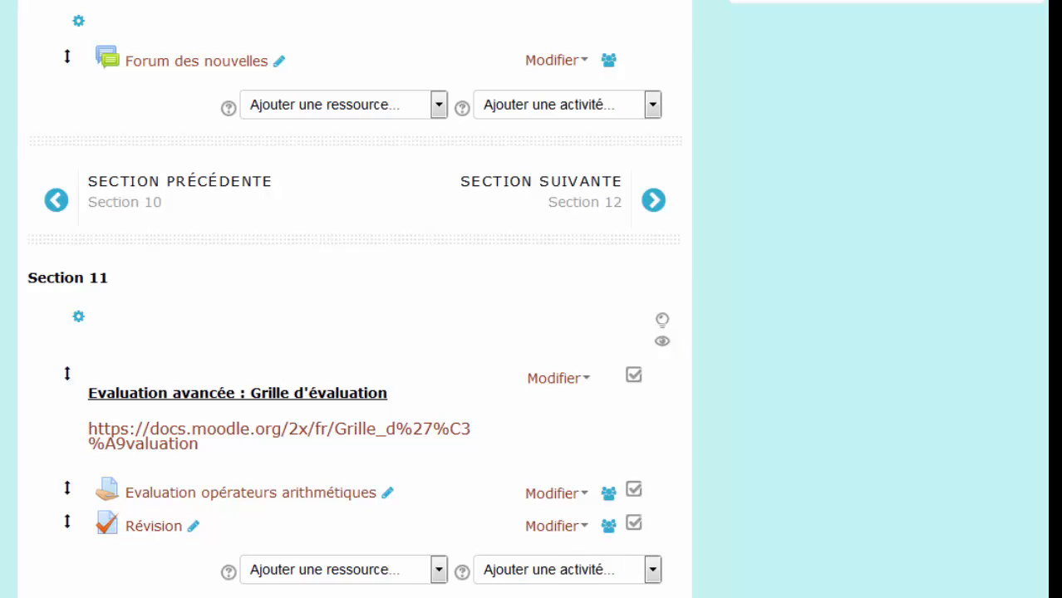
{"action": "left_click", "coordinate": [585, 528]}
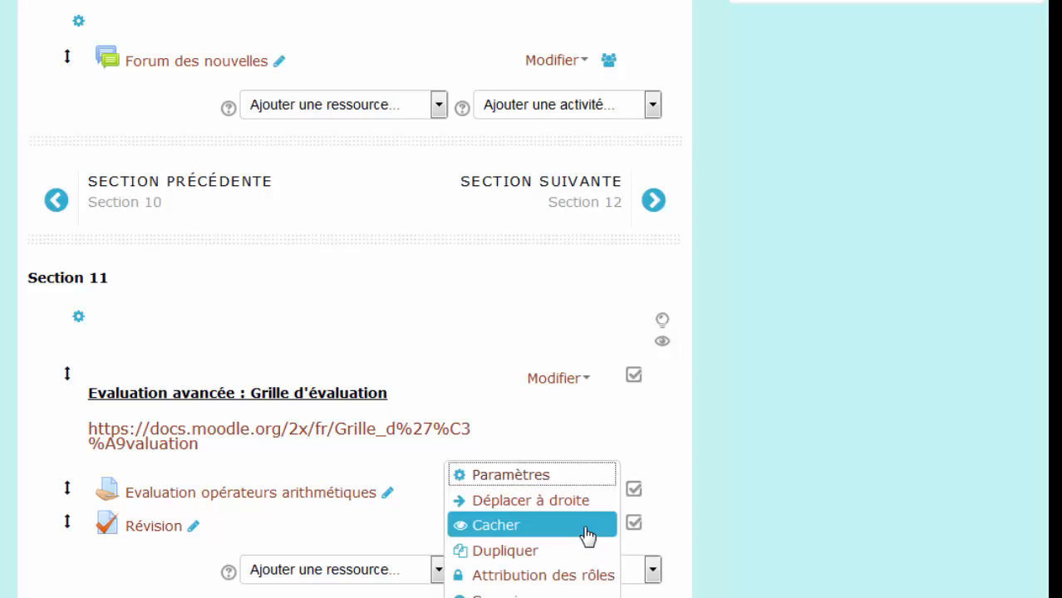
{"action": "left_click", "coordinate": [555, 480]}
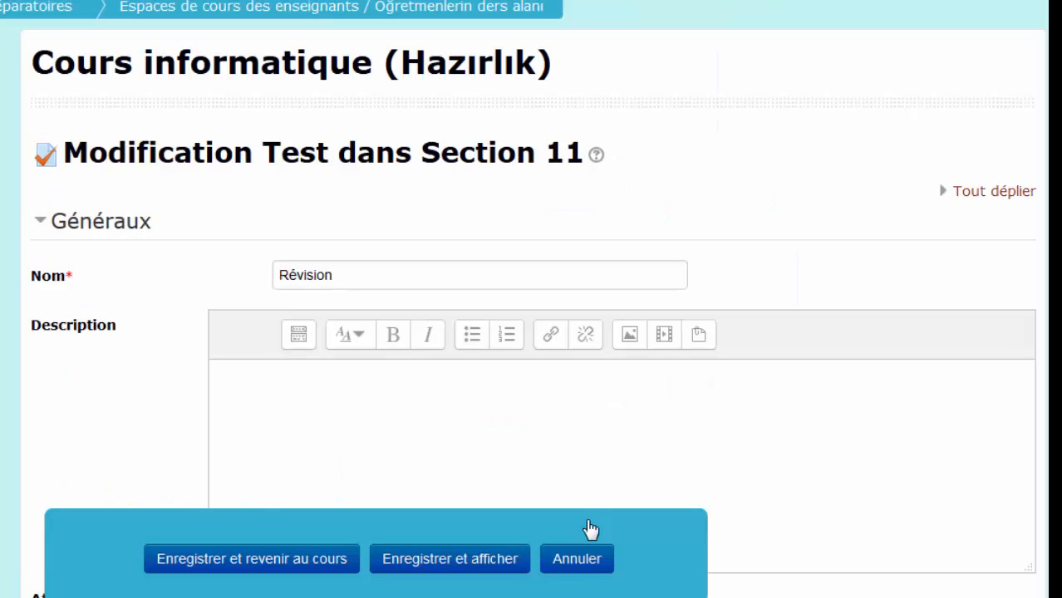
{"action": "scroll", "coordinate": [367, 447], "scroll_direction": "down", "scroll_amount": 2}
{"action": "scroll", "coordinate": [366, 446], "scroll_direction": "down", "scroll_amount": 1}
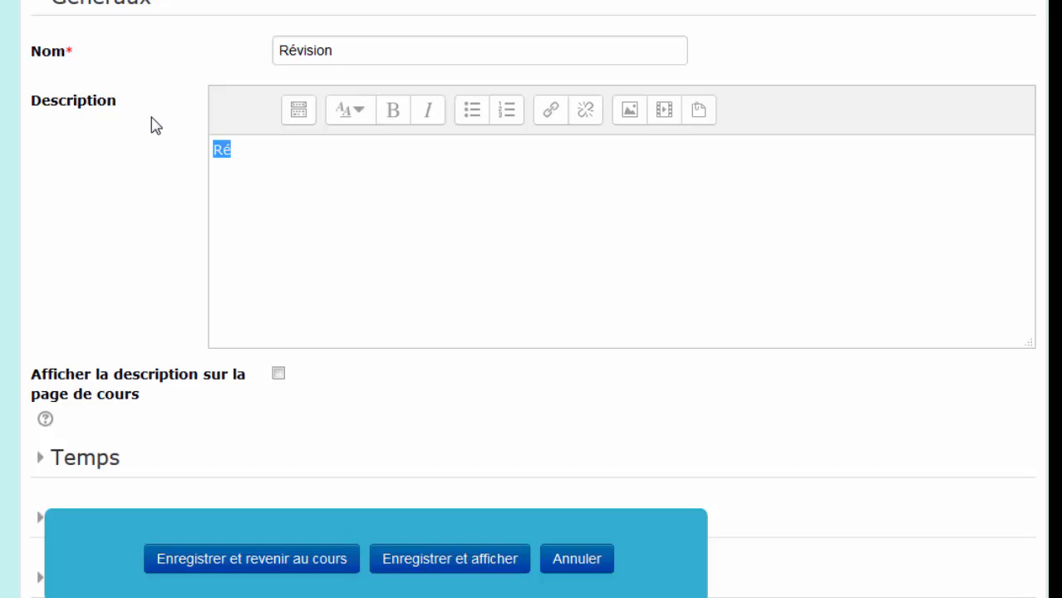
{"action": "type", "text": "Test de révision."}
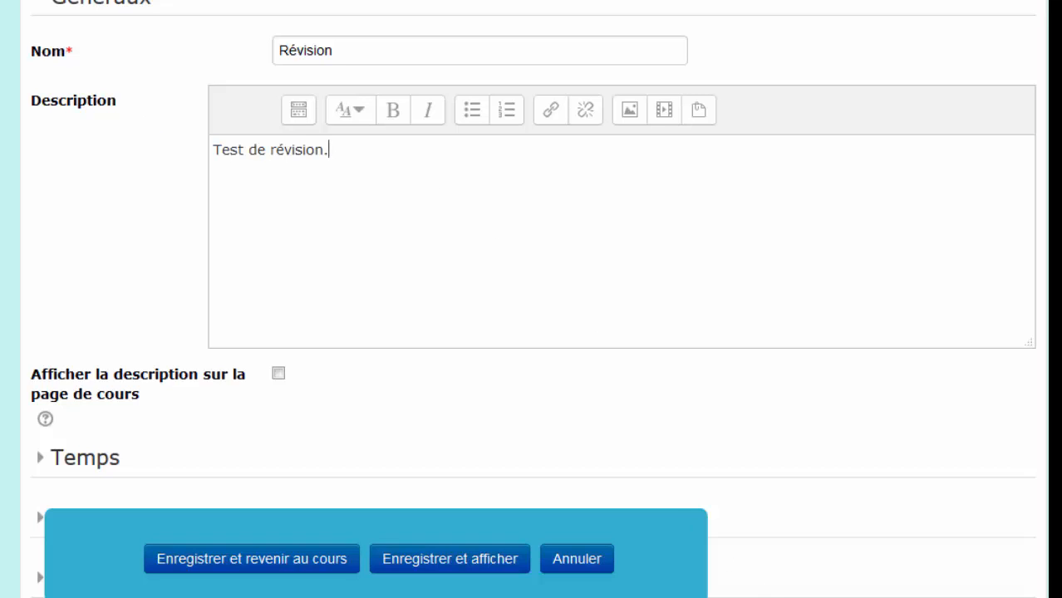
Format the whole description text of the test in italics.
{"action": "left_click_drag", "start_coordinate": [340, 150], "coordinate": [197, 147]}
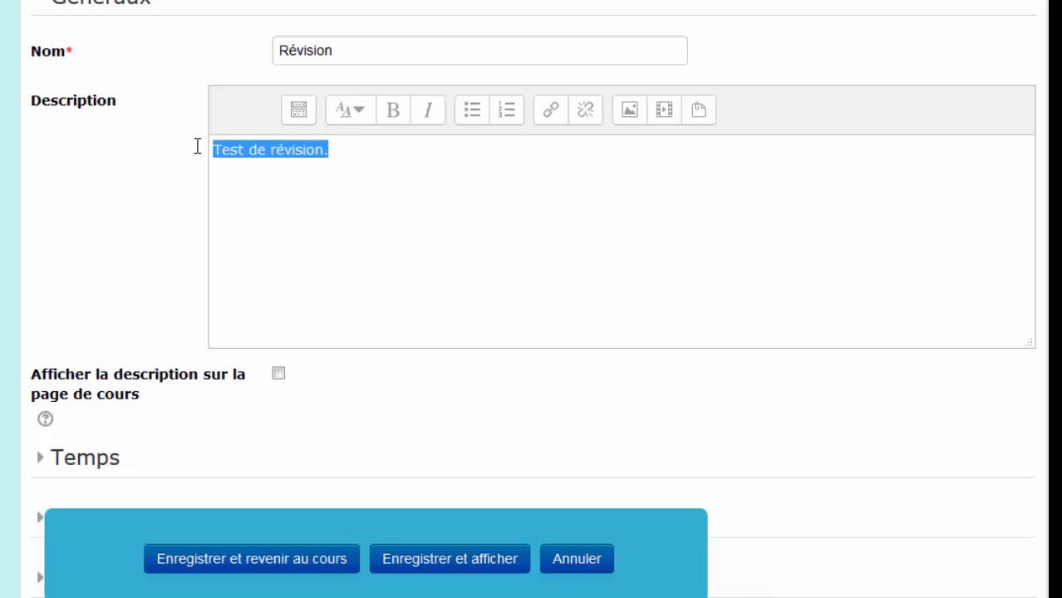
{"action": "left_click", "coordinate": [425, 113]}
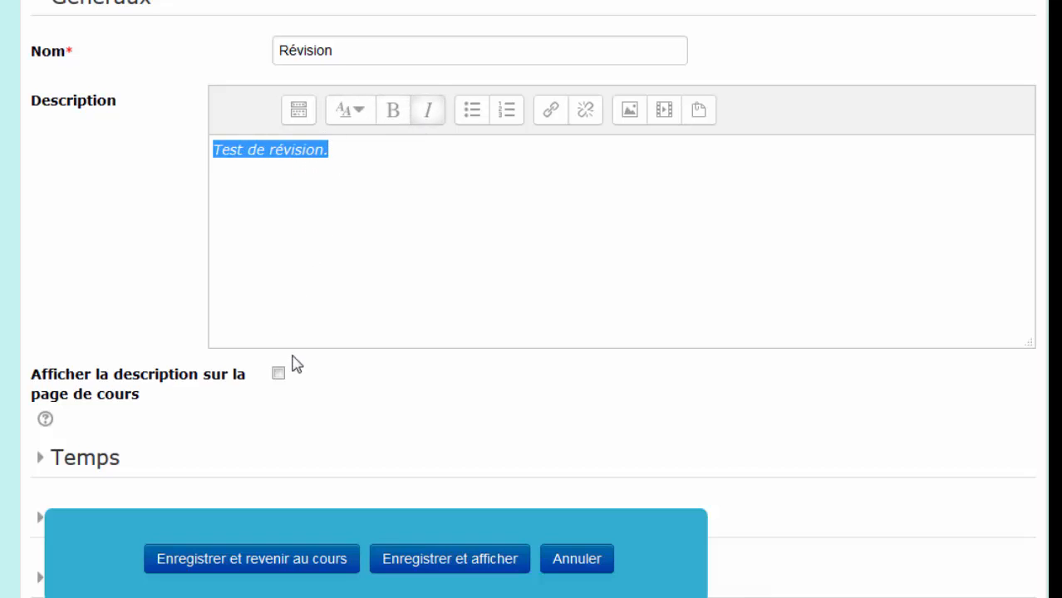
{"action": "left_click", "coordinate": [324, 229]}
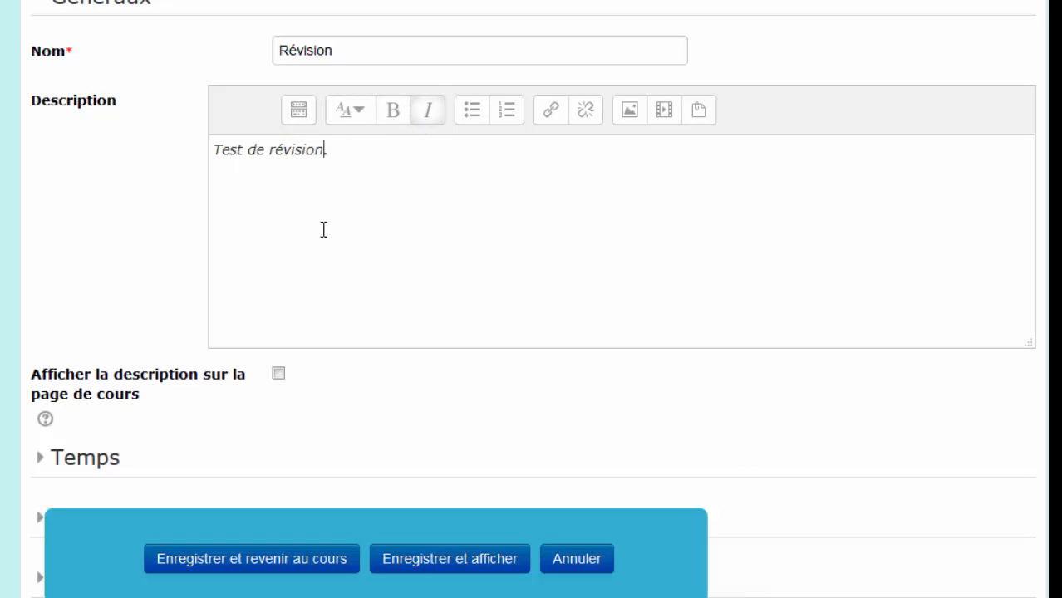
Enable showing the description on the course page and save the test, returning to the course.
{"action": "left_click", "coordinate": [279, 375]}
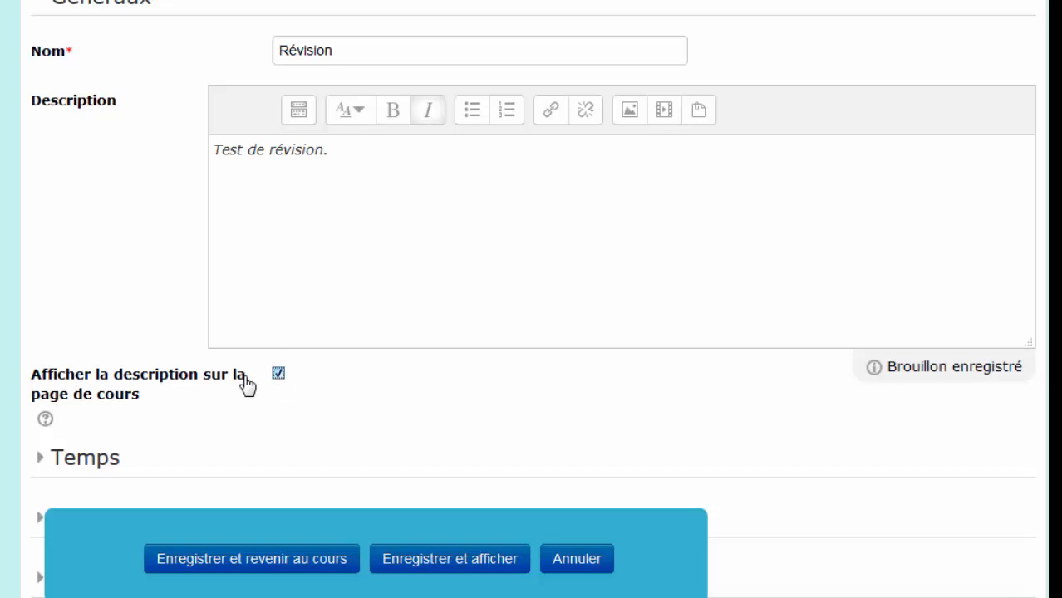
{"action": "scroll", "coordinate": [237, 394], "scroll_direction": "down", "scroll_amount": 3}
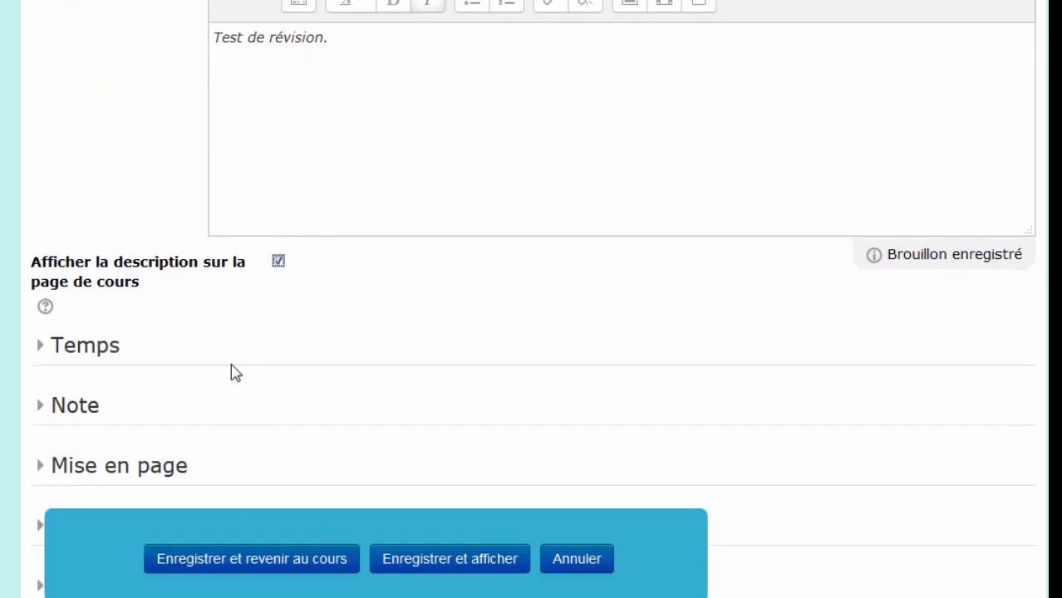
{"action": "left_click", "coordinate": [241, 569]}
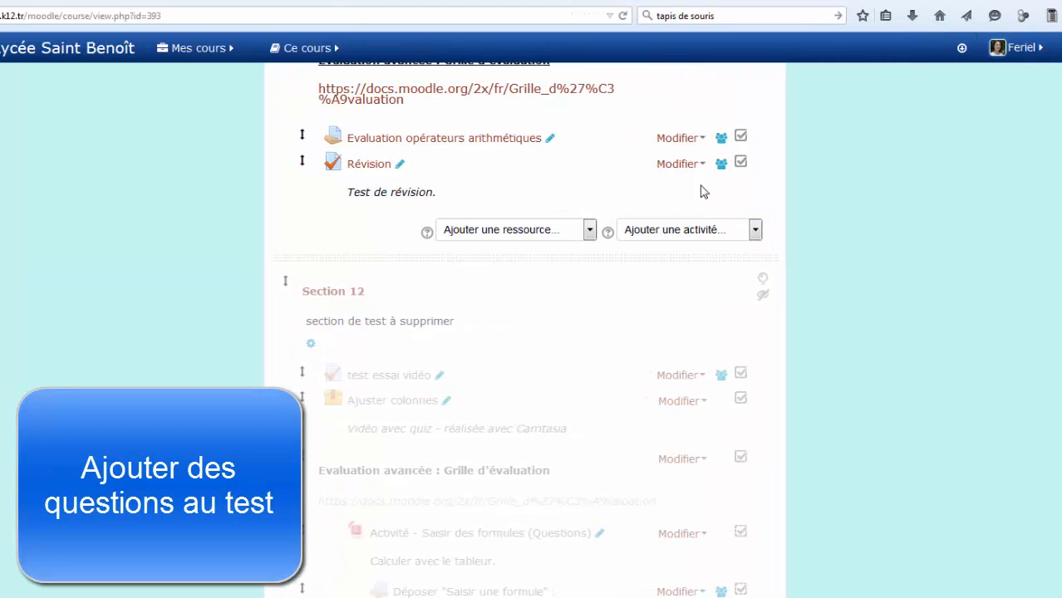
Open the Révision test for editing its questions by way of its settings.
{"action": "left_click", "coordinate": [701, 166]}
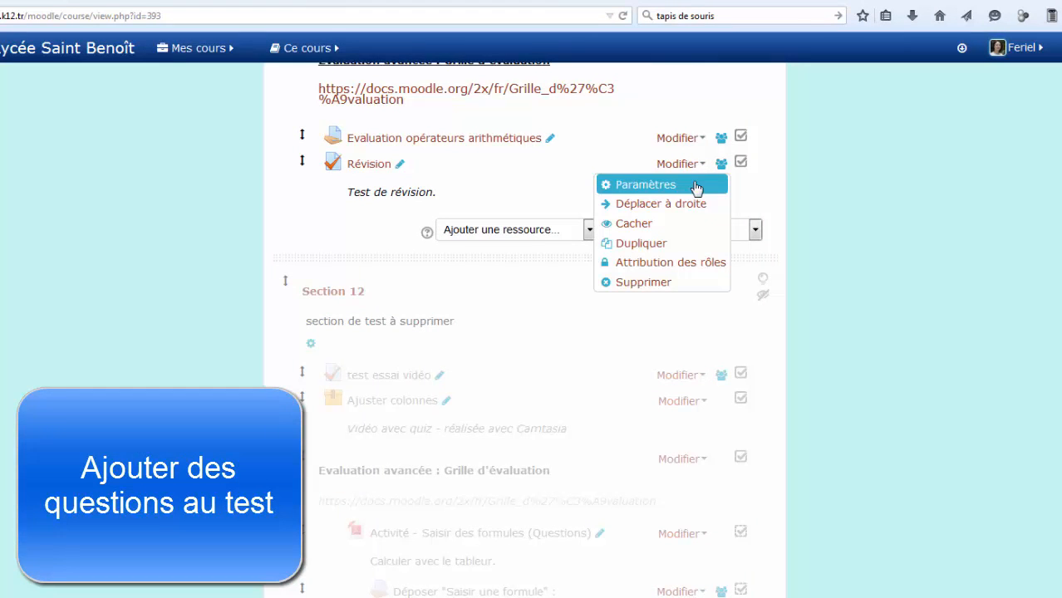
{"action": "left_click", "coordinate": [696, 186]}
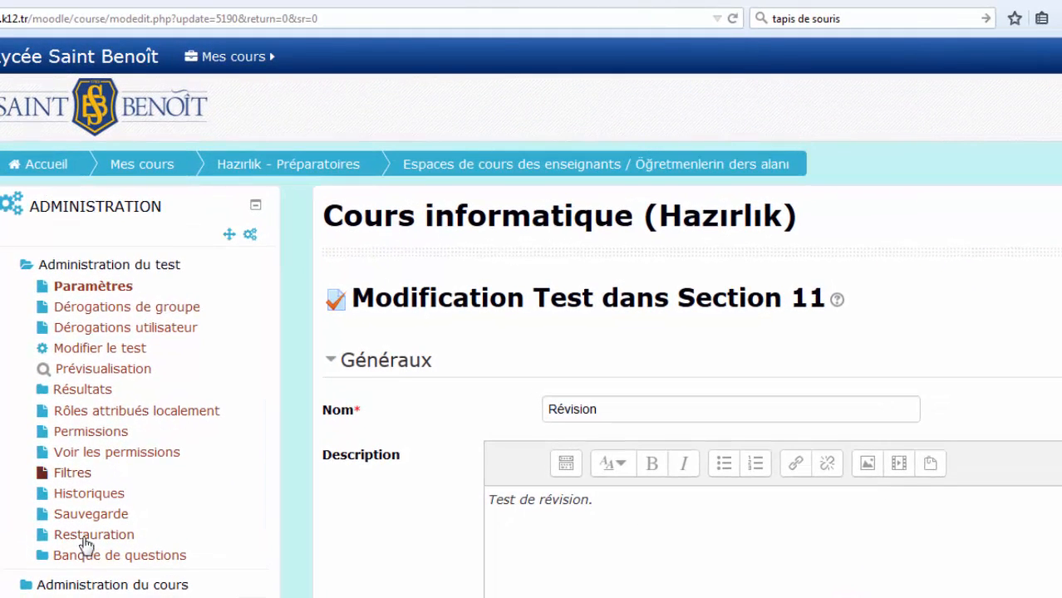
{"action": "left_click", "coordinate": [98, 350]}
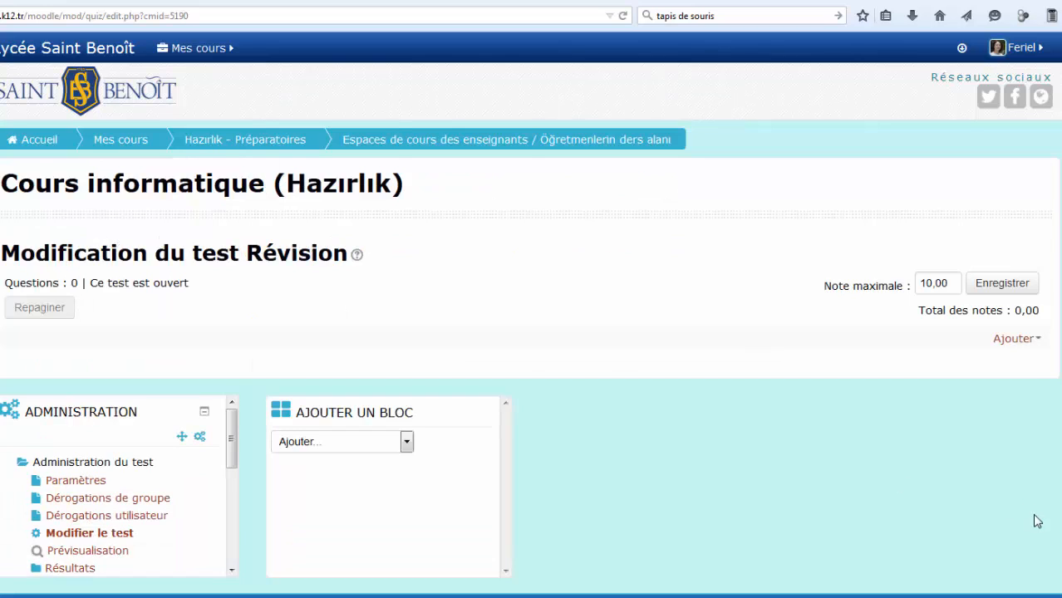
Add the questions Les périphériques and Messagerie électronique to the test from the question bank's Tutoriels category.
{"action": "left_click", "coordinate": [1041, 341]}
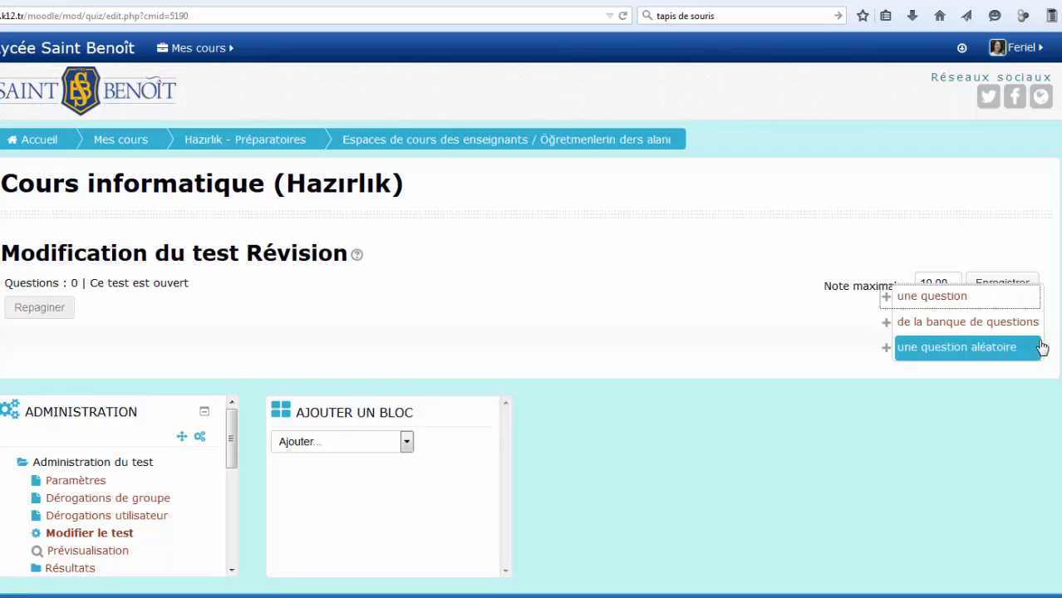
{"action": "left_click", "coordinate": [980, 332]}
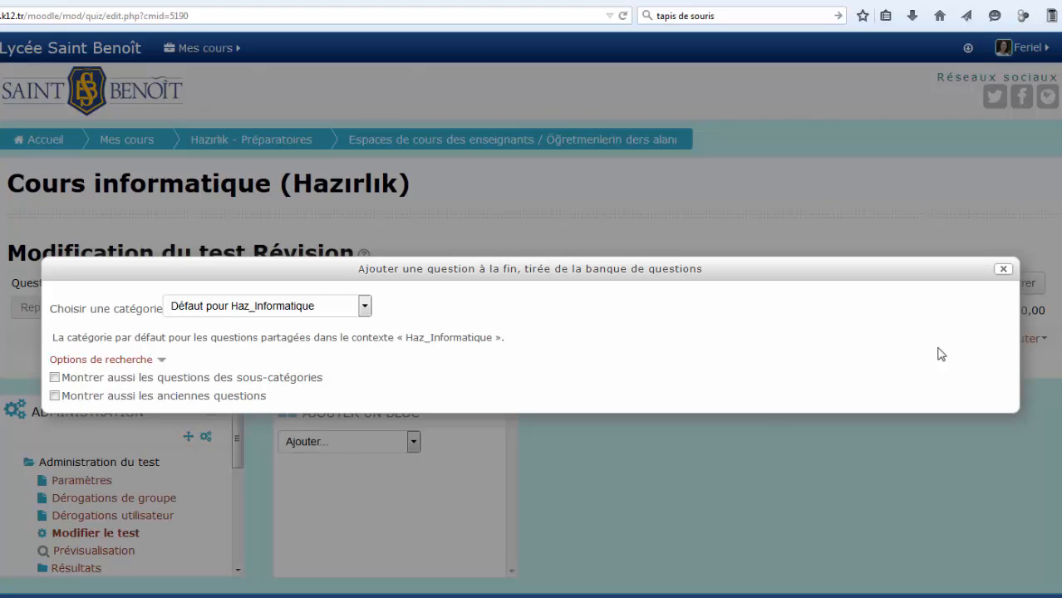
{"action": "left_click", "coordinate": [289, 313]}
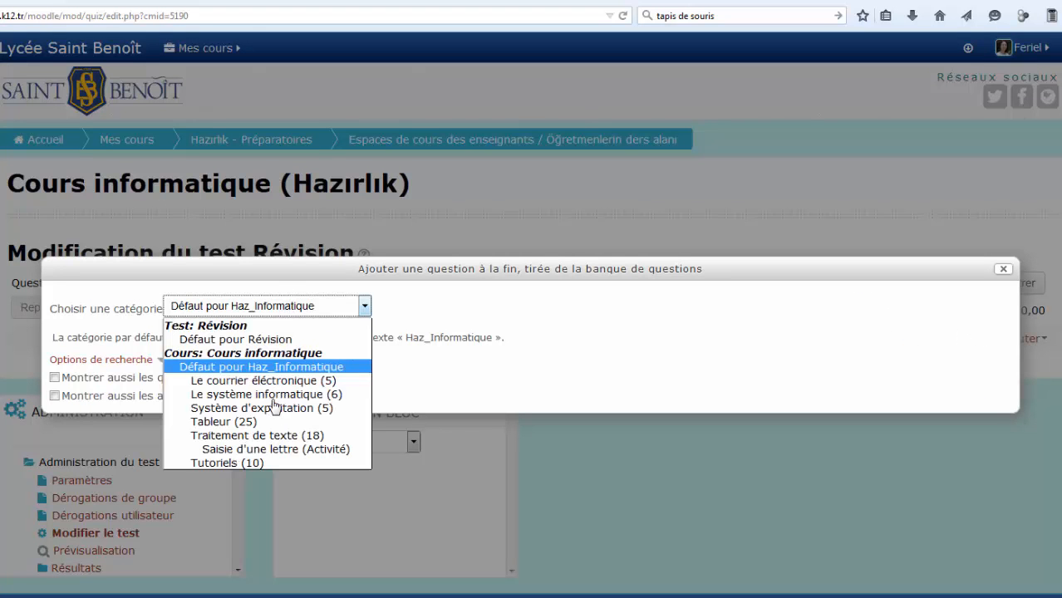
{"action": "left_click", "coordinate": [273, 463]}
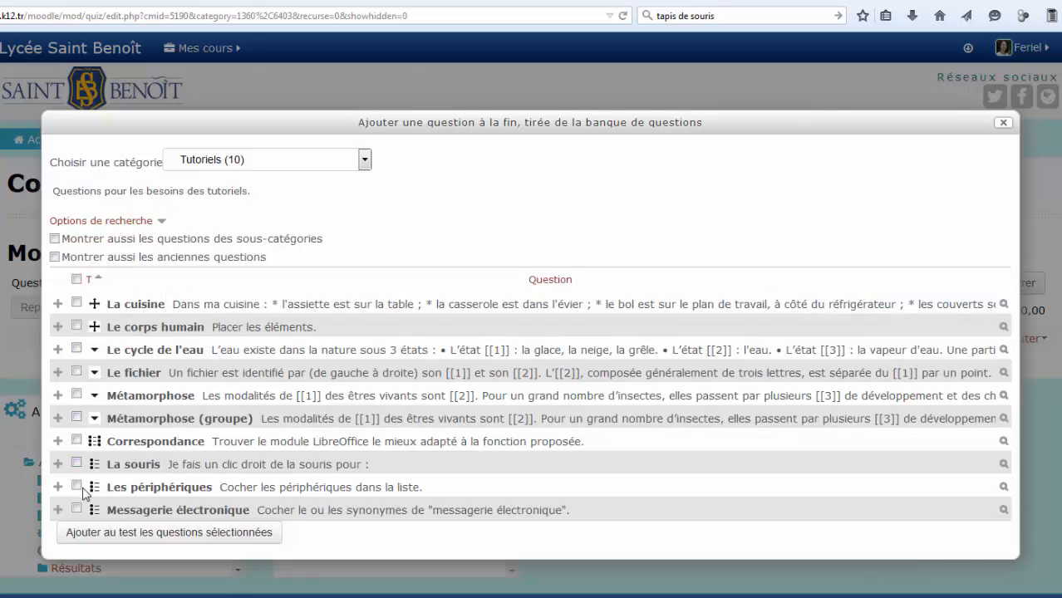
{"action": "left_click", "coordinate": [77, 488]}
{"action": "left_click", "coordinate": [78, 509]}
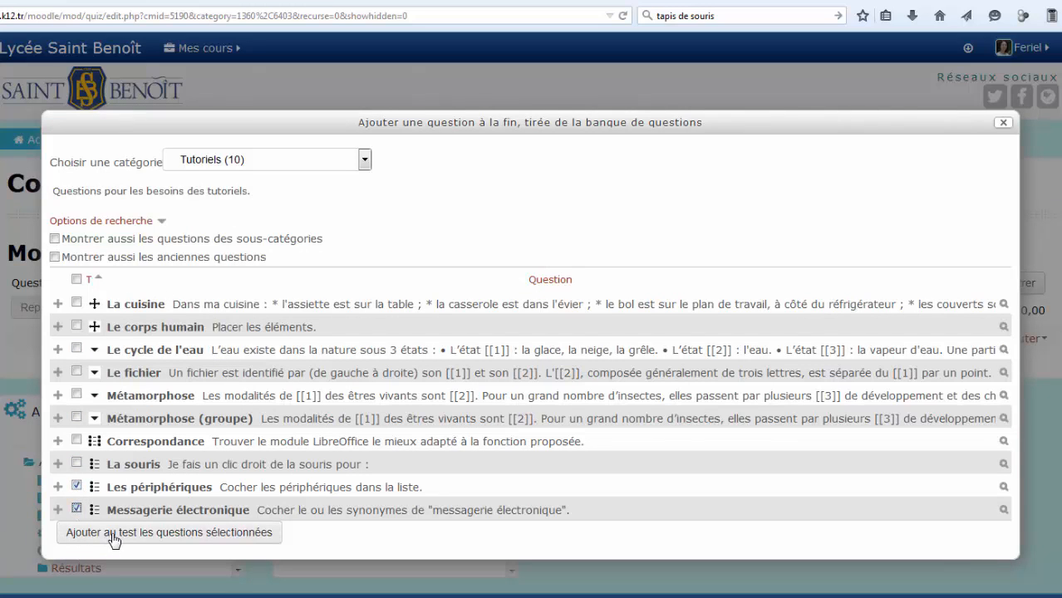
{"action": "left_click", "coordinate": [114, 537]}
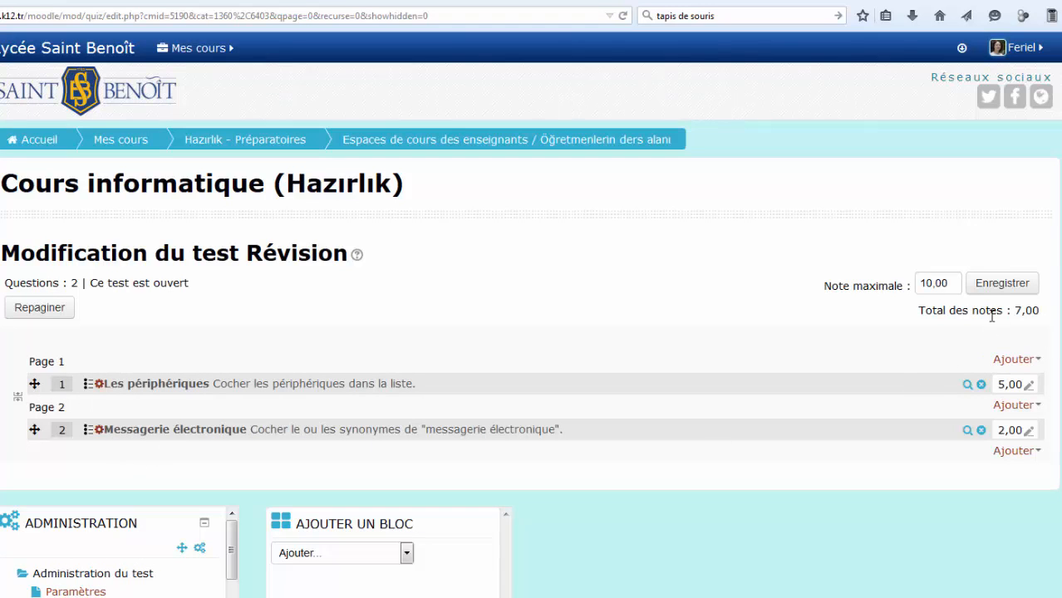
Compare the total of the marks with the maximum grade, and set the Messagerie électronique question's mark to 5.
{"action": "left_click_drag", "start_coordinate": [919, 312], "coordinate": [1045, 310]}
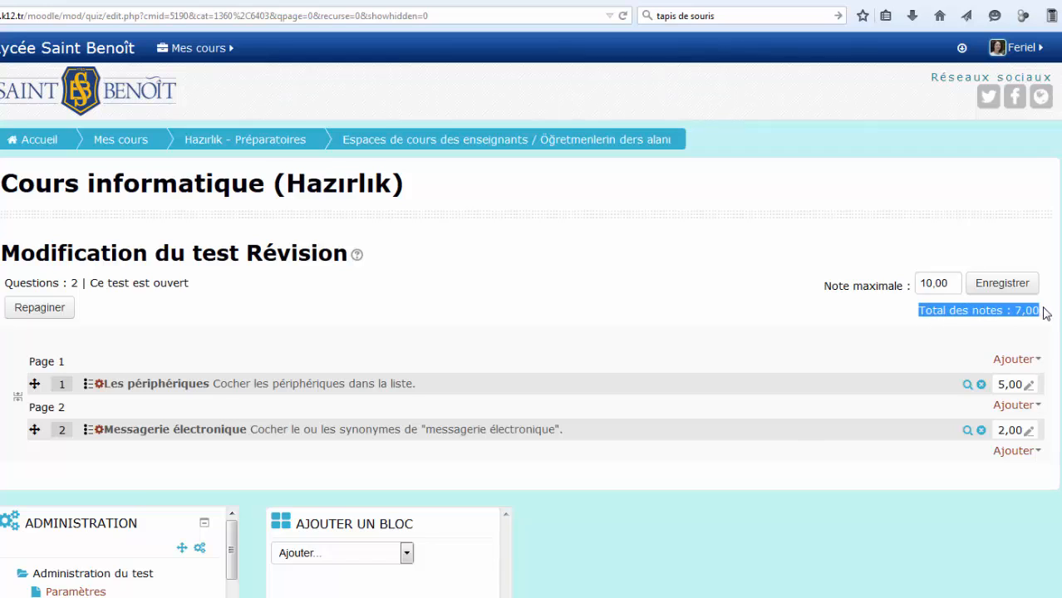
{"action": "left_click", "coordinate": [1043, 316]}
{"action": "triple_click", "coordinate": [1040, 312]}
{"action": "left_click_drag", "start_coordinate": [953, 285], "coordinate": [916, 285]}
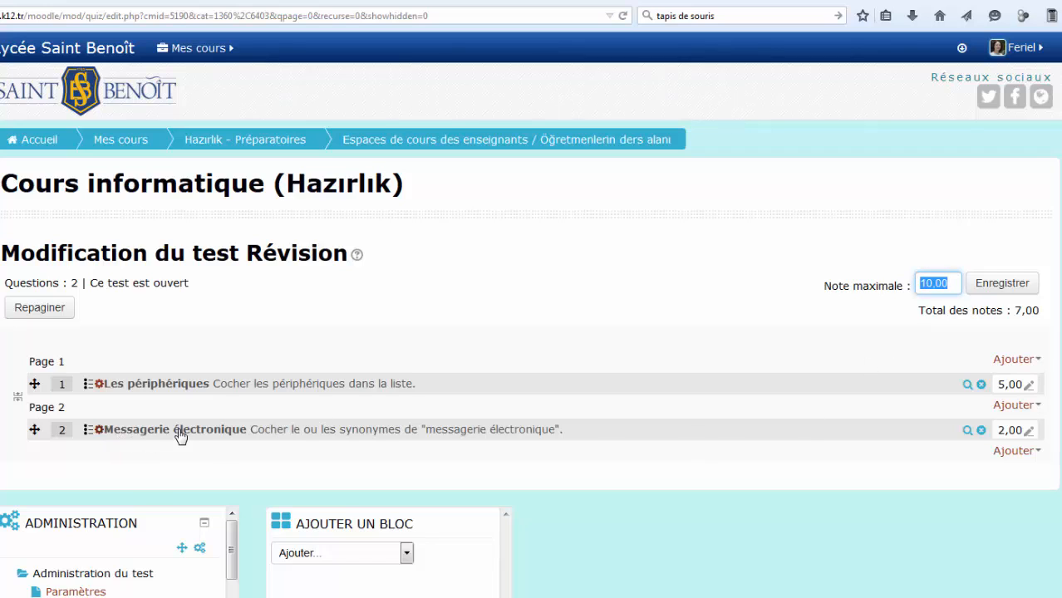
{"action": "left_click", "coordinate": [1031, 432]}
{"action": "left_click", "coordinate": [1030, 432]}
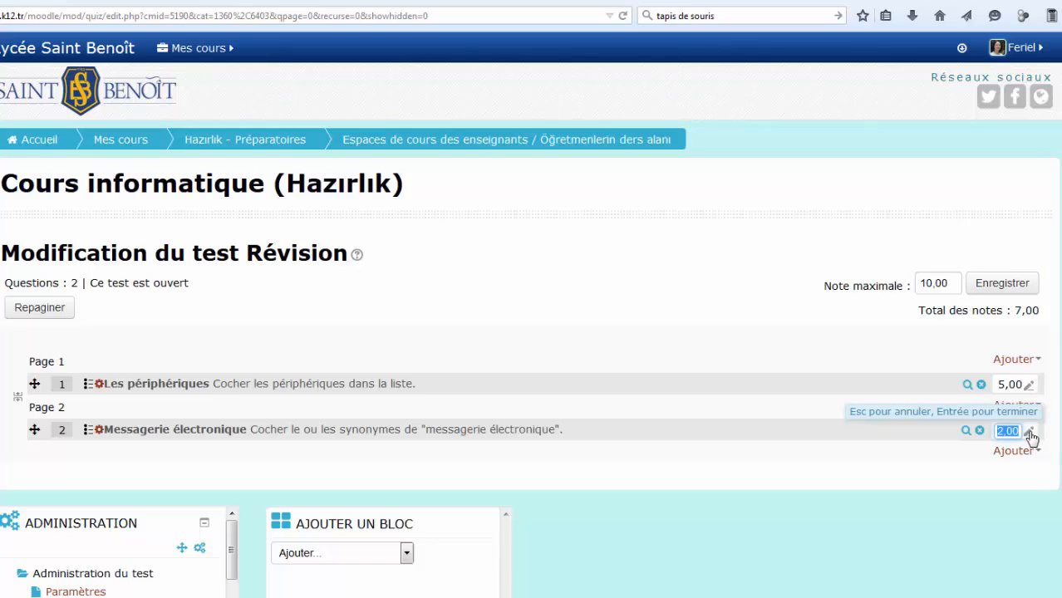
{"action": "type", "text": "5"}
{"action": "key", "text": "Return"}
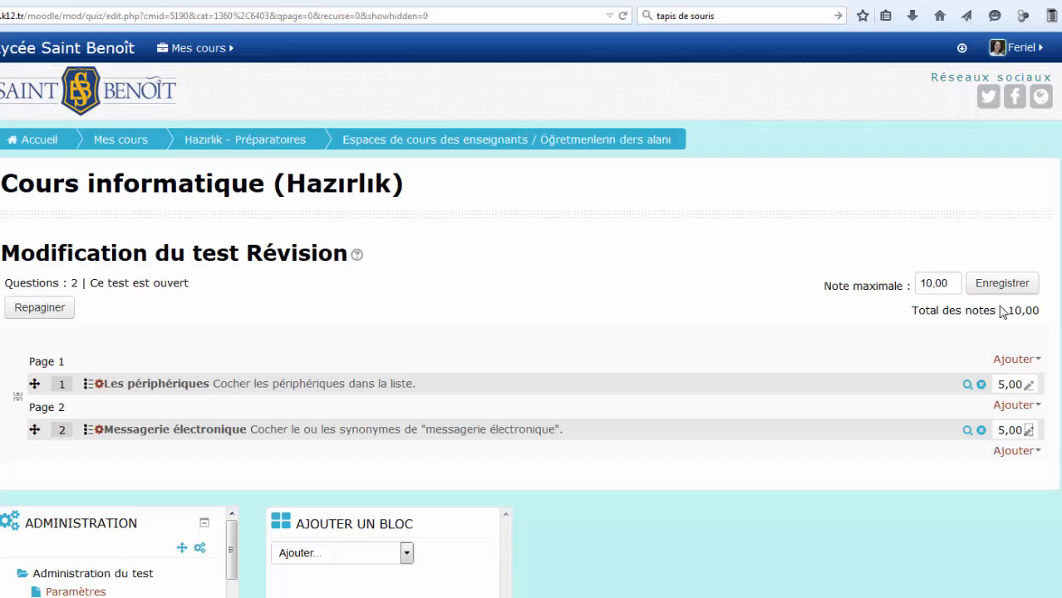
Check the test's total of marks against its maximum grade.
{"action": "triple_click", "coordinate": [1015, 305]}
{"action": "left_click", "coordinate": [934, 284]}
{"action": "double_click", "coordinate": [934, 283]}
{"action": "left_click", "coordinate": [604, 338]}
{"action": "scroll", "coordinate": [604, 338], "scroll_direction": "down", "scroll_amount": 2}
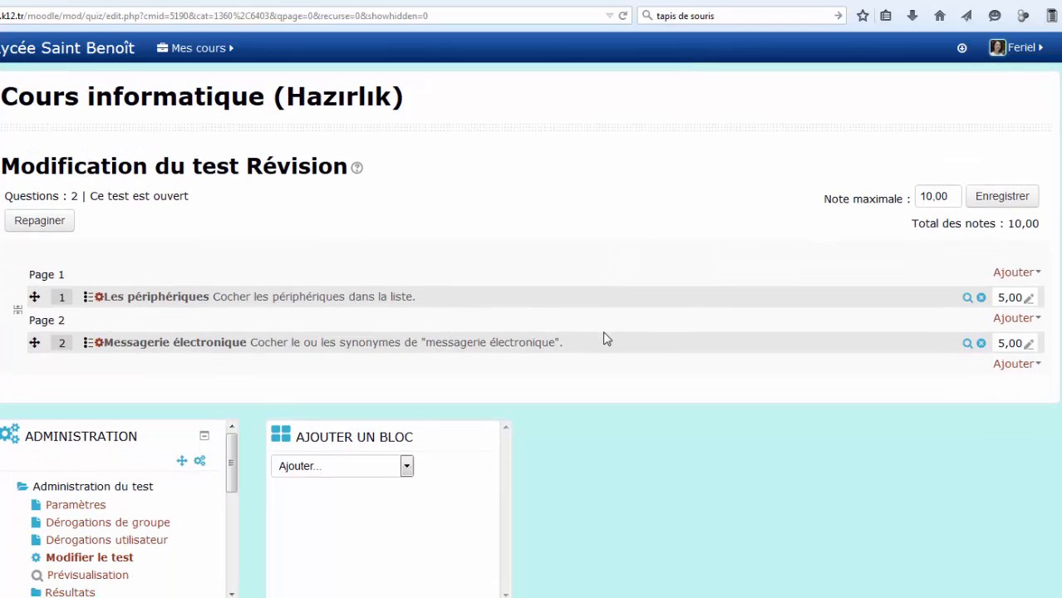
Open the Révision test's settings and enable an opening date of 8 juin 2015 in the Temps section.
{"action": "left_click", "coordinate": [60, 507]}
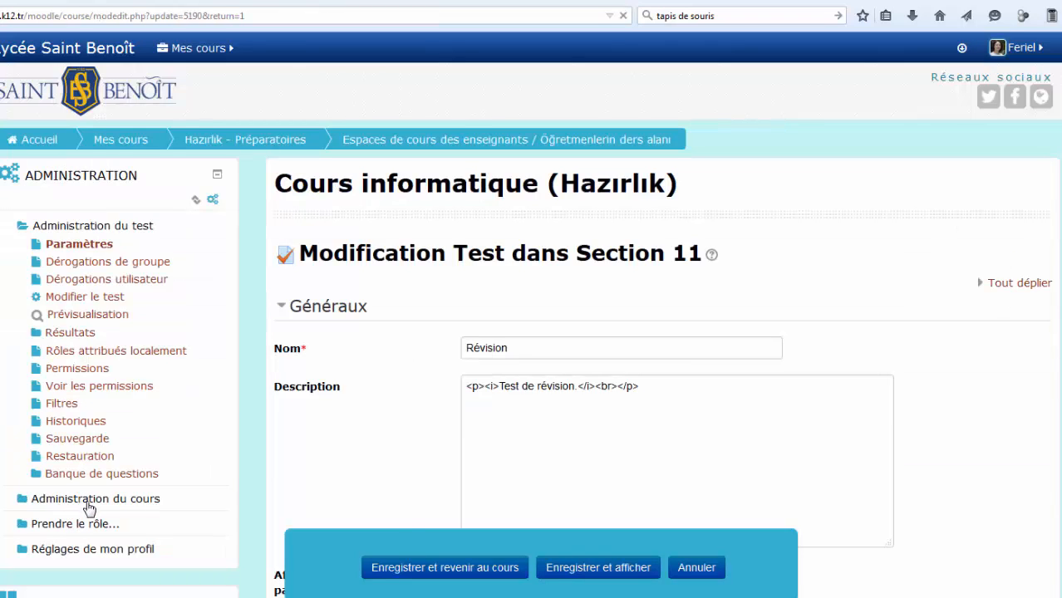
{"action": "scroll", "coordinate": [878, 534], "scroll_direction": "down", "scroll_amount": 5}
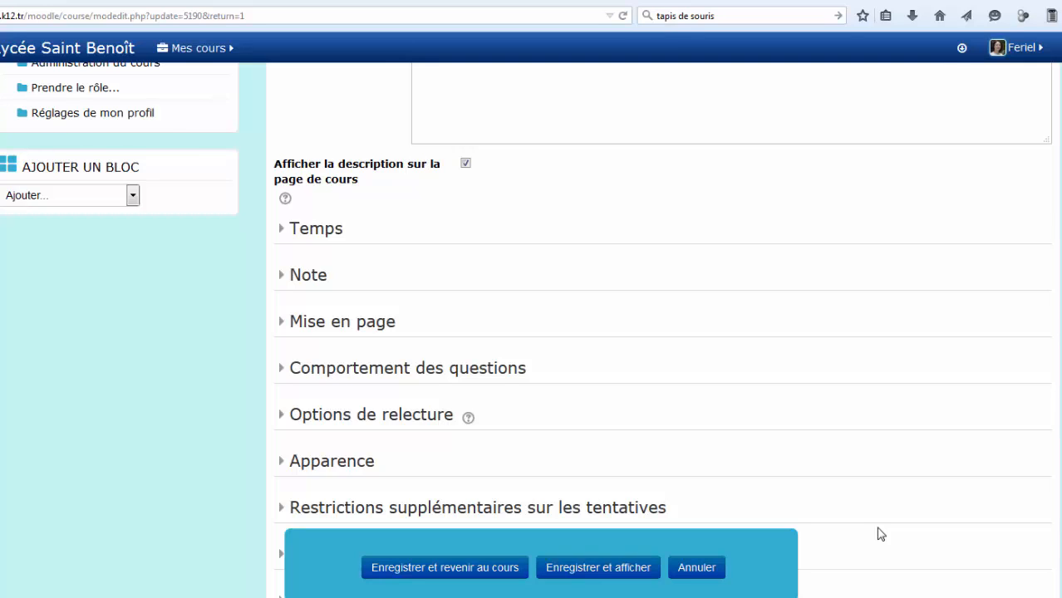
{"action": "left_click", "coordinate": [305, 236]}
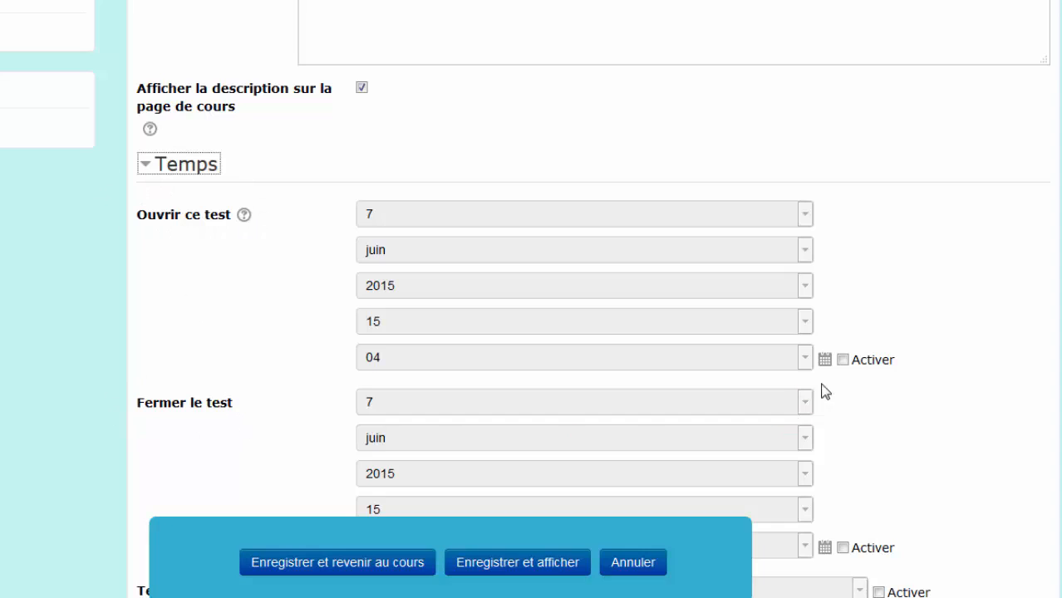
{"action": "left_click", "coordinate": [844, 362]}
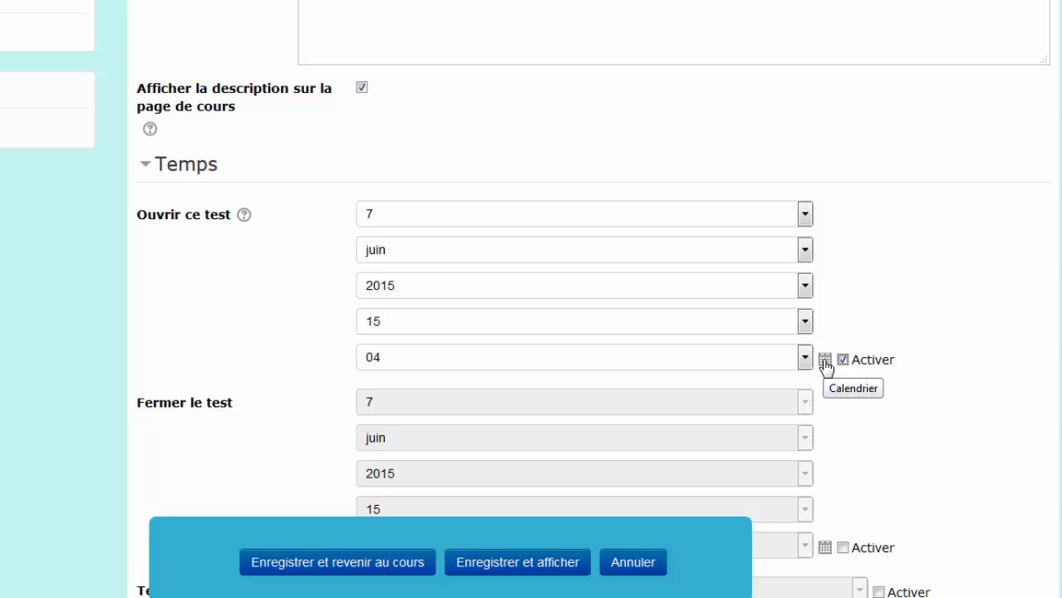
{"action": "left_click", "coordinate": [825, 362]}
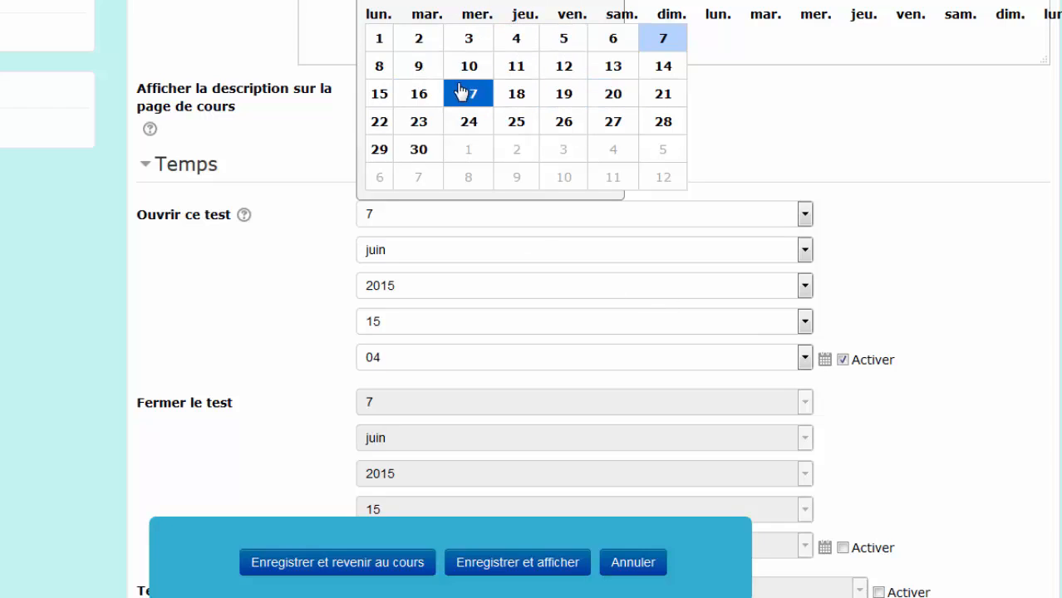
{"action": "left_click", "coordinate": [380, 74]}
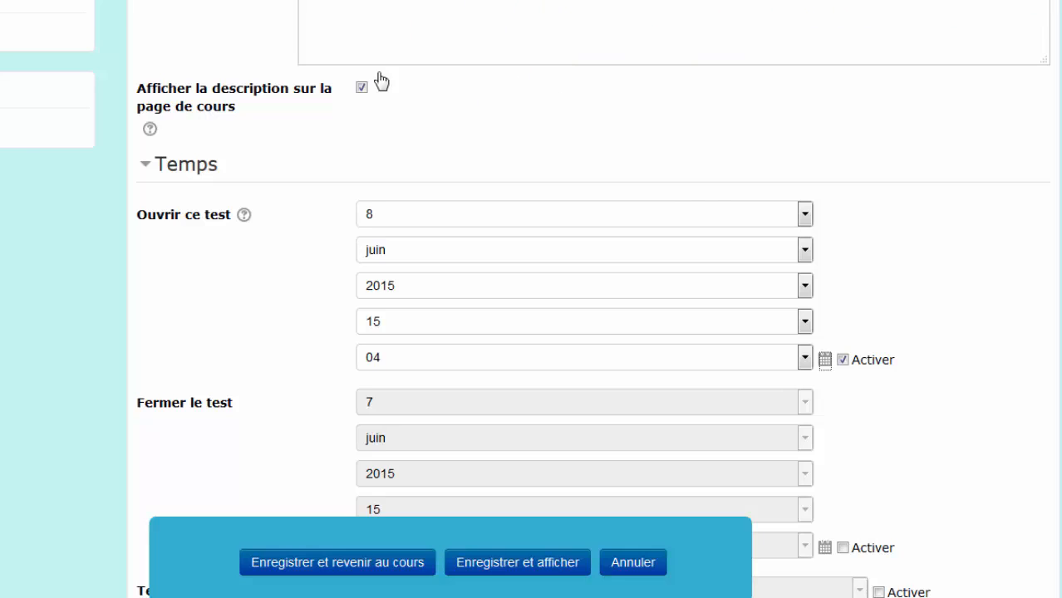
Set the test's opening time to hour 00 and minute 00.
{"action": "left_click", "coordinate": [804, 330]}
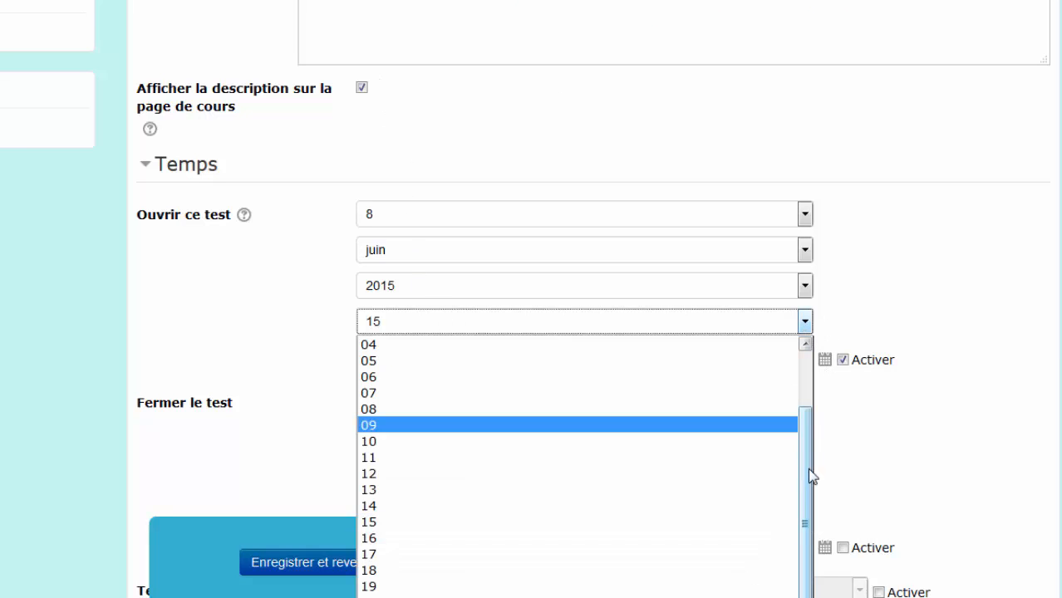
{"action": "left_click_drag", "start_coordinate": [808, 468], "coordinate": [800, 370]}
{"action": "left_click", "coordinate": [375, 346]}
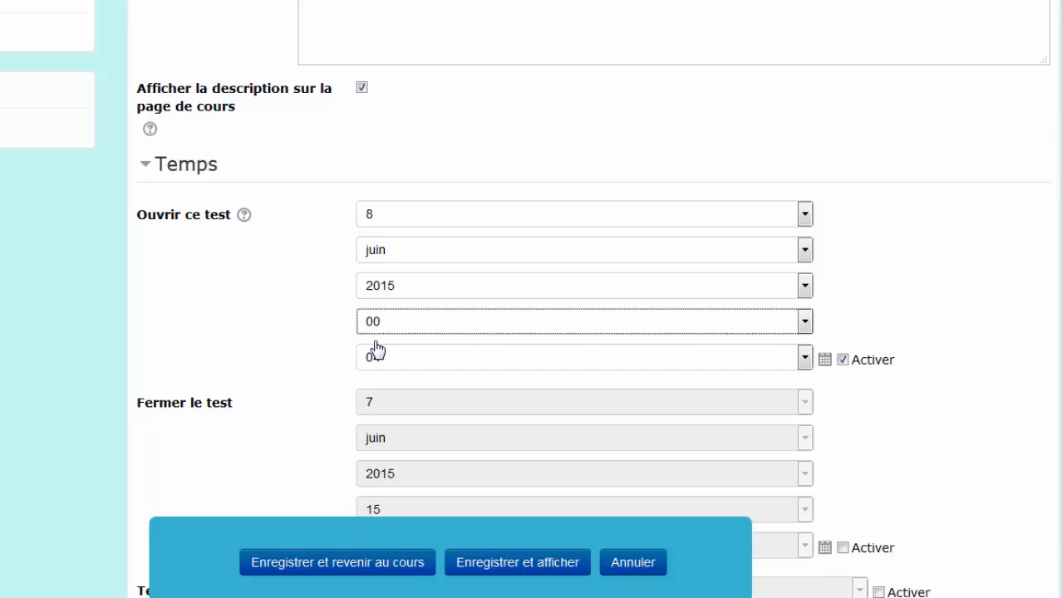
{"action": "left_click", "coordinate": [803, 364]}
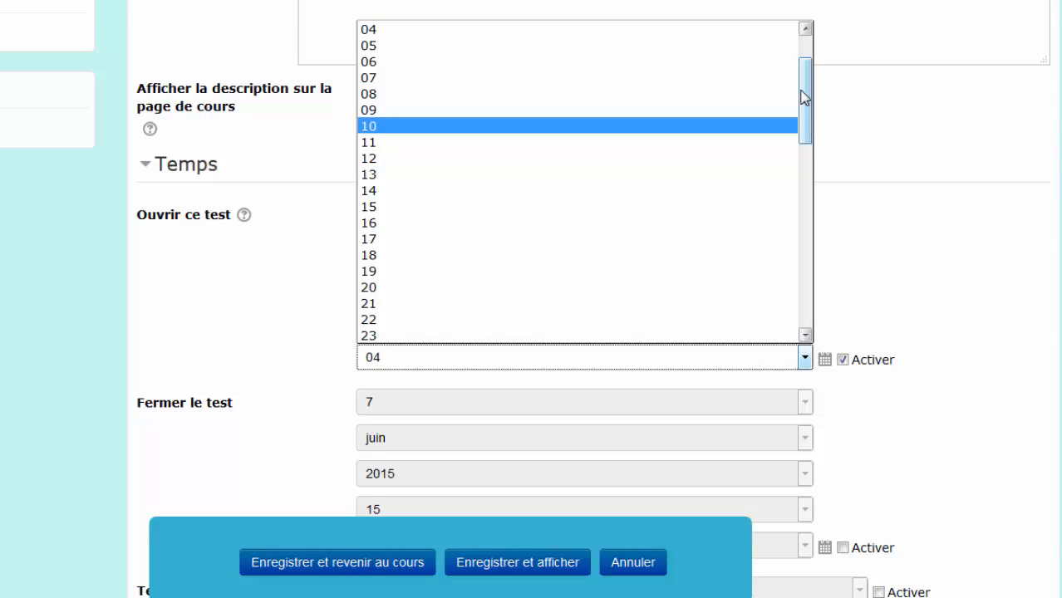
{"action": "left_click_drag", "start_coordinate": [804, 98], "coordinate": [799, 70]}
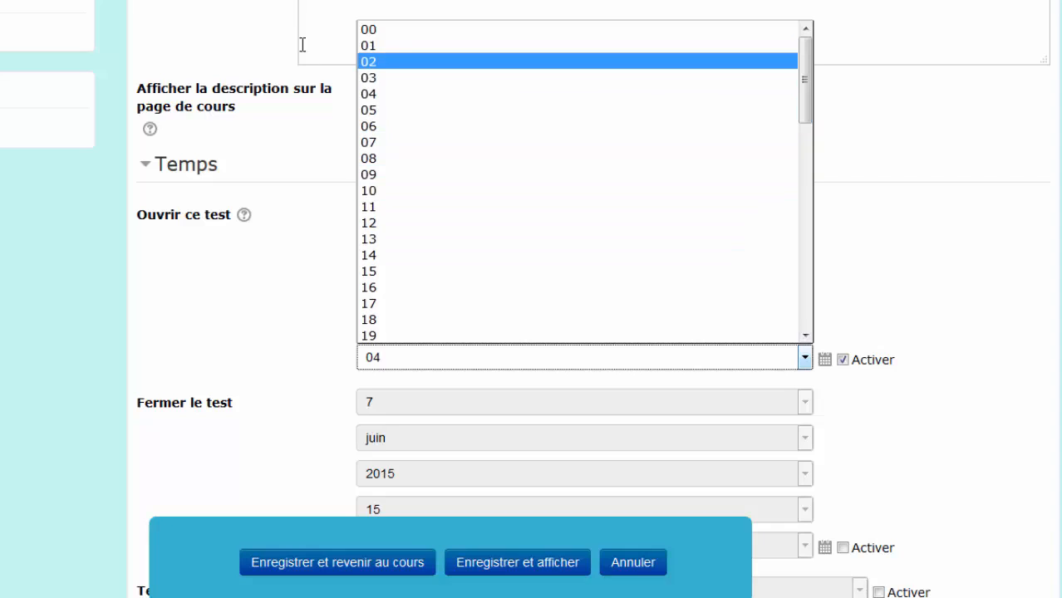
{"action": "left_click", "coordinate": [376, 31]}
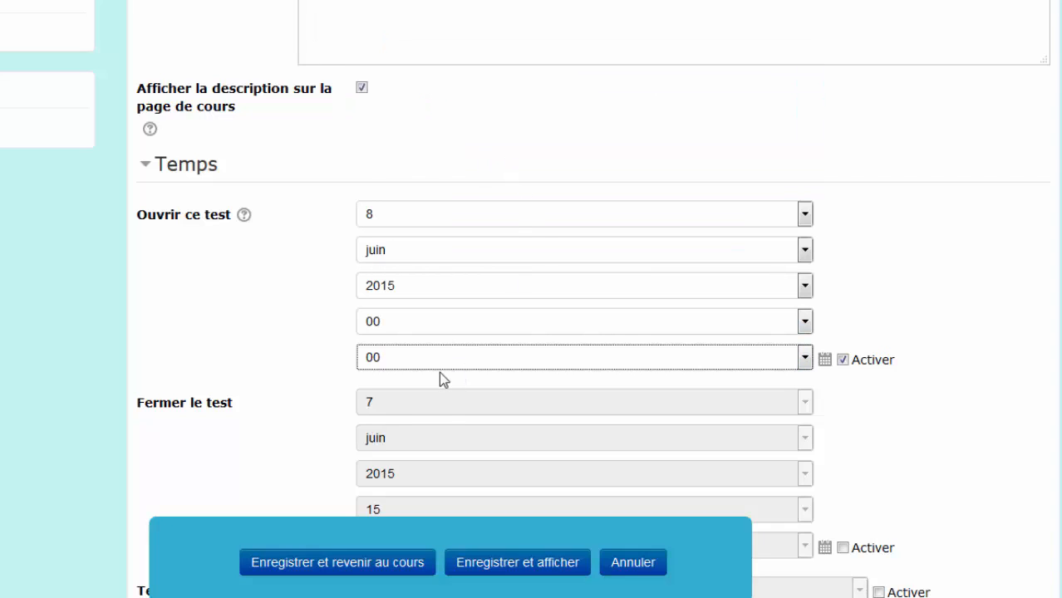
Enable the test's closing date and set it to 8 juin 2015 at 23:59.
{"action": "left_click", "coordinate": [845, 548]}
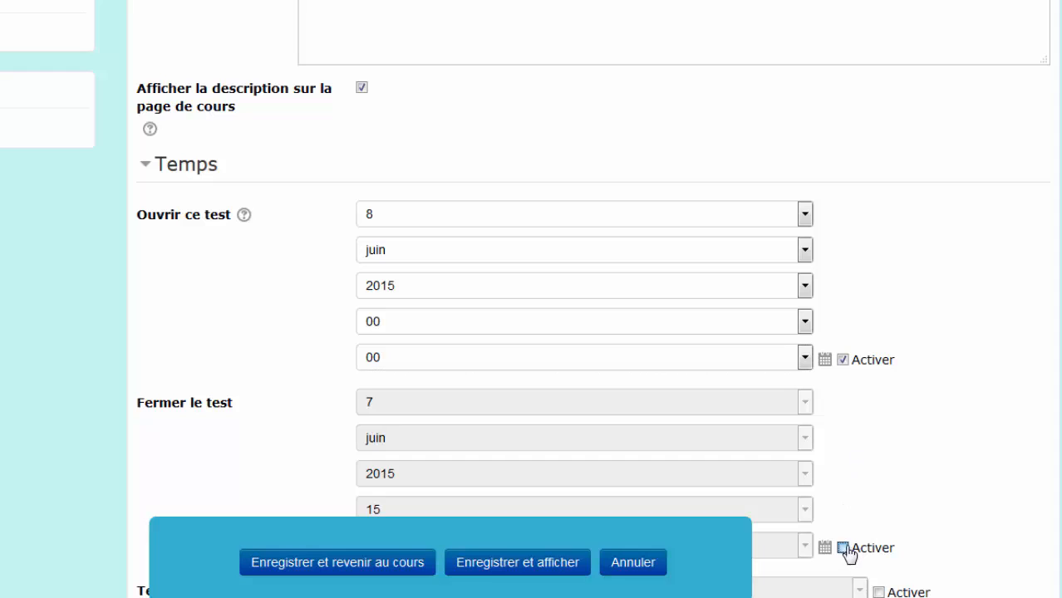
{"action": "scroll", "coordinate": [768, 332], "scroll_direction": "down", "scroll_amount": 5}
{"action": "left_click", "coordinate": [806, 200]}
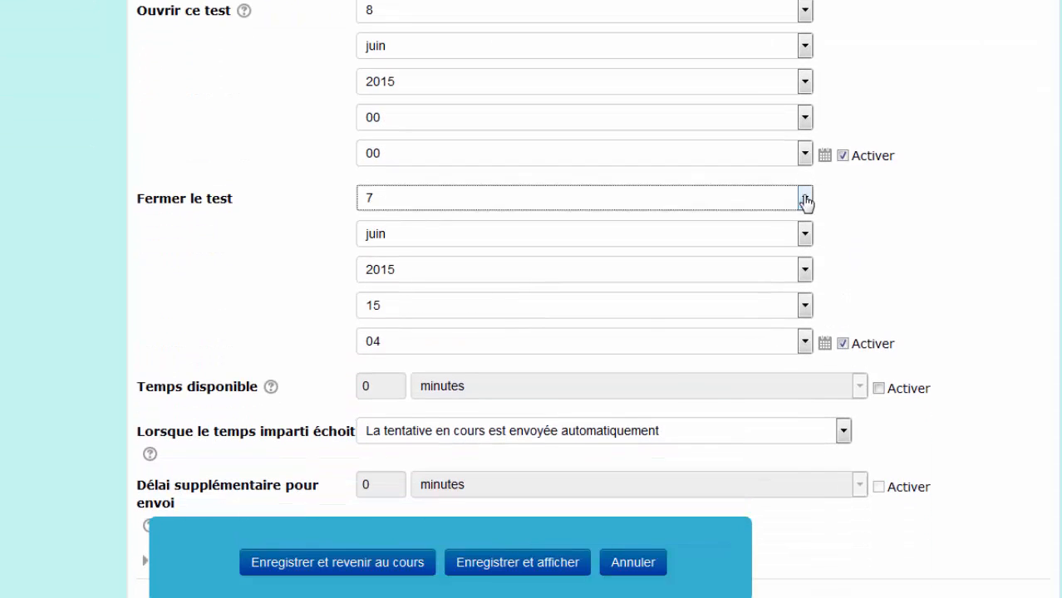
{"action": "left_click", "coordinate": [530, 239]}
{"action": "left_click", "coordinate": [805, 307]}
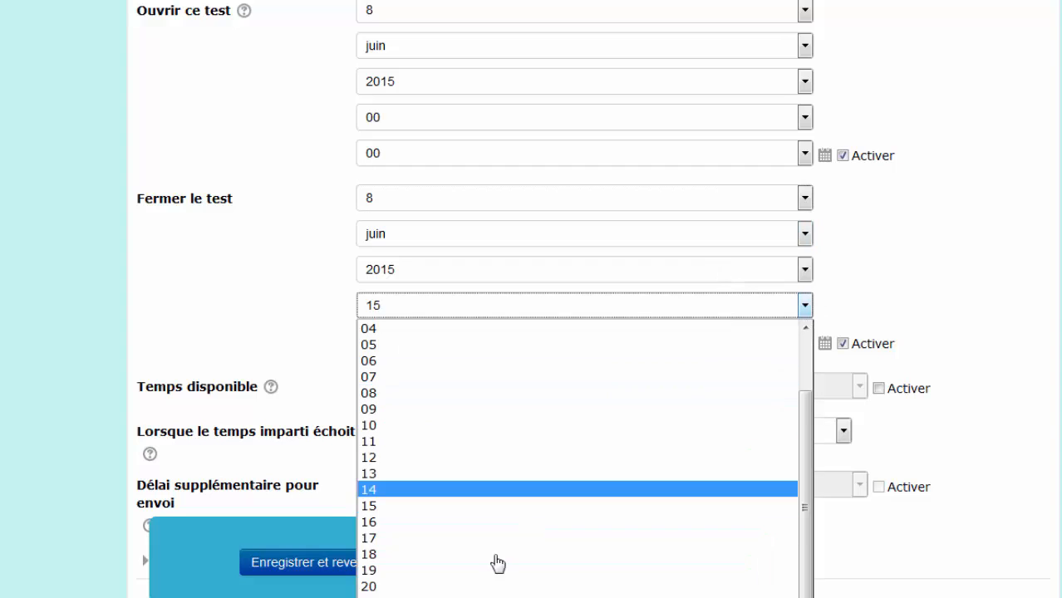
{"action": "left_click", "coordinate": [706, 597]}
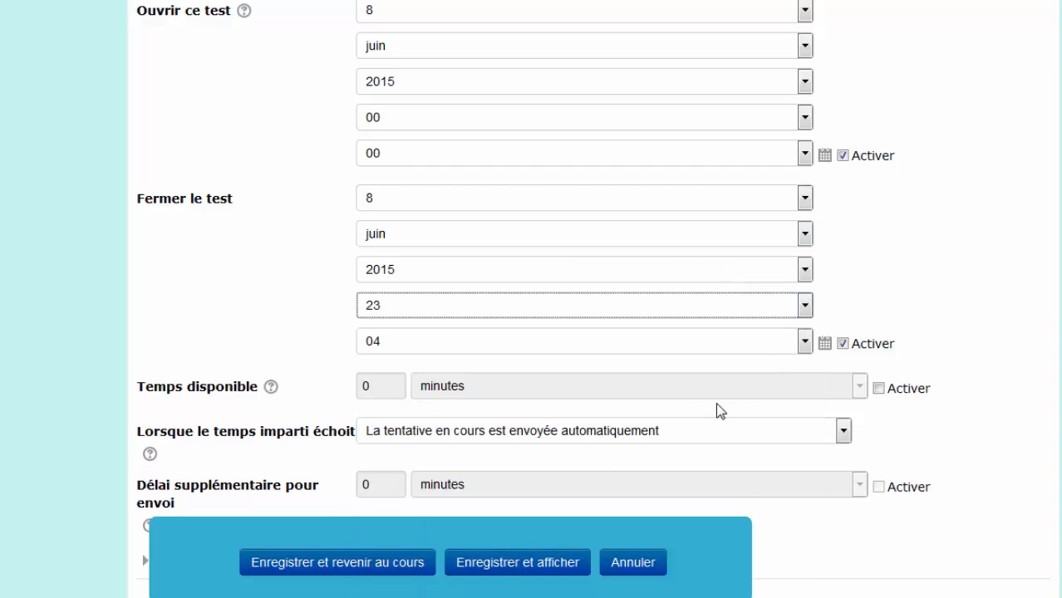
{"action": "left_click", "coordinate": [804, 347]}
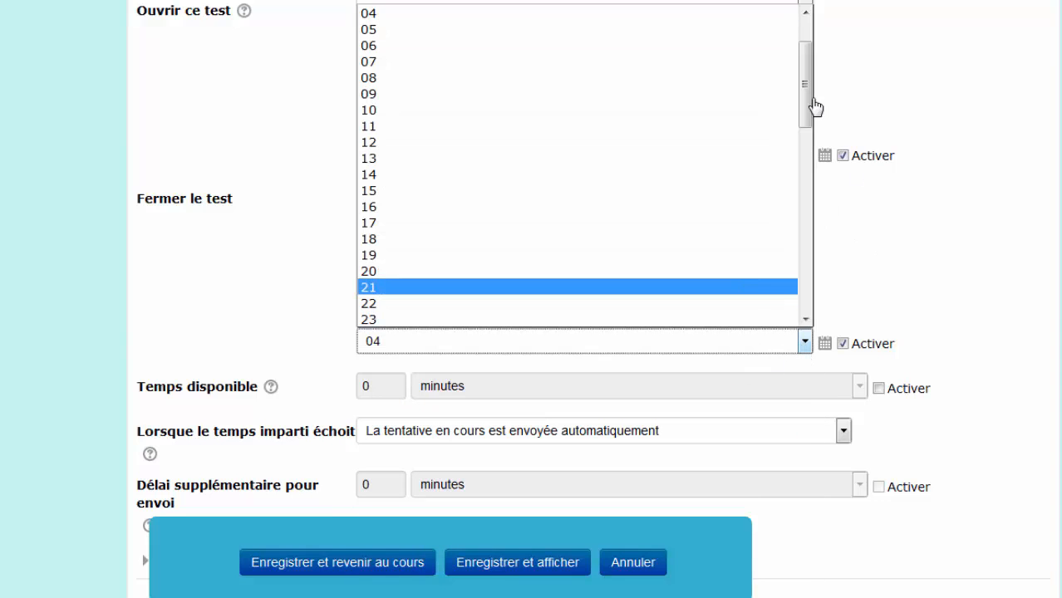
{"action": "left_click_drag", "start_coordinate": [807, 117], "coordinate": [807, 304]}
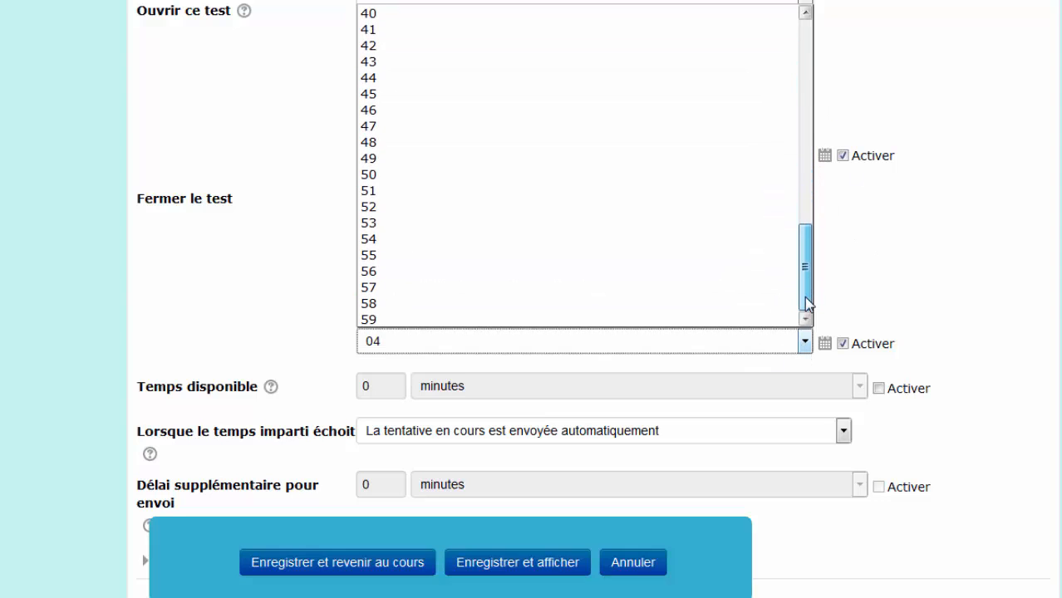
{"action": "left_click", "coordinate": [536, 323]}
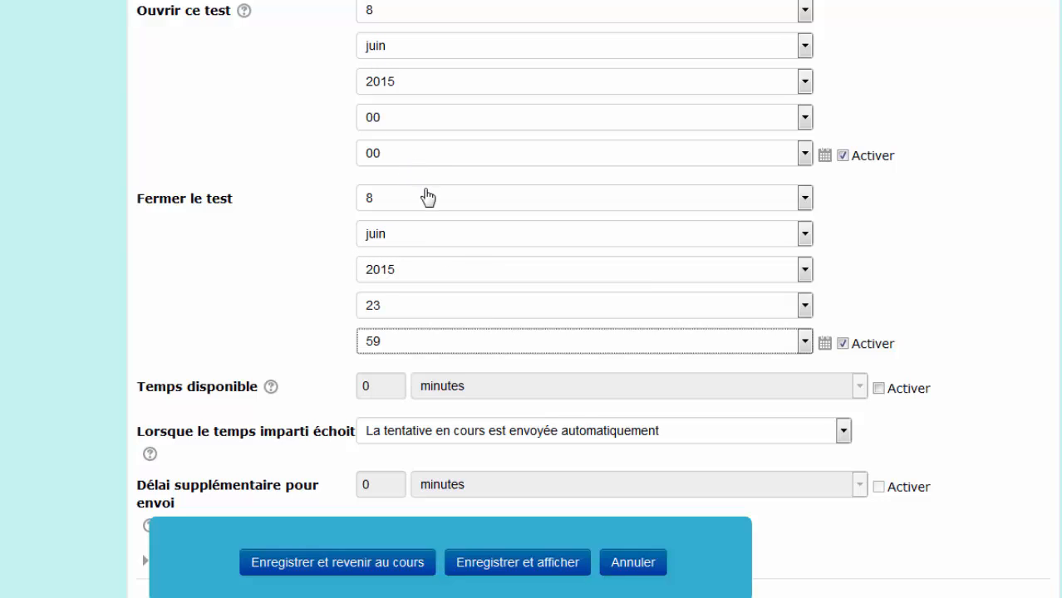
Enable the test's available time (Temps disponible) and set it to 10 minutes.
{"action": "scroll", "coordinate": [428, 204], "scroll_direction": "down", "scroll_amount": 2}
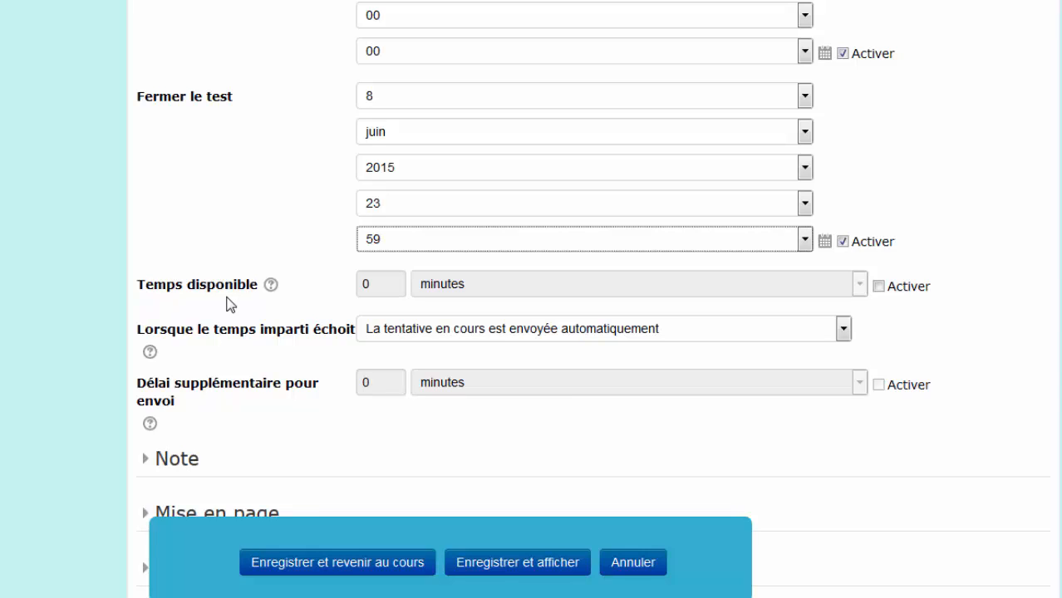
{"action": "left_click", "coordinate": [880, 286]}
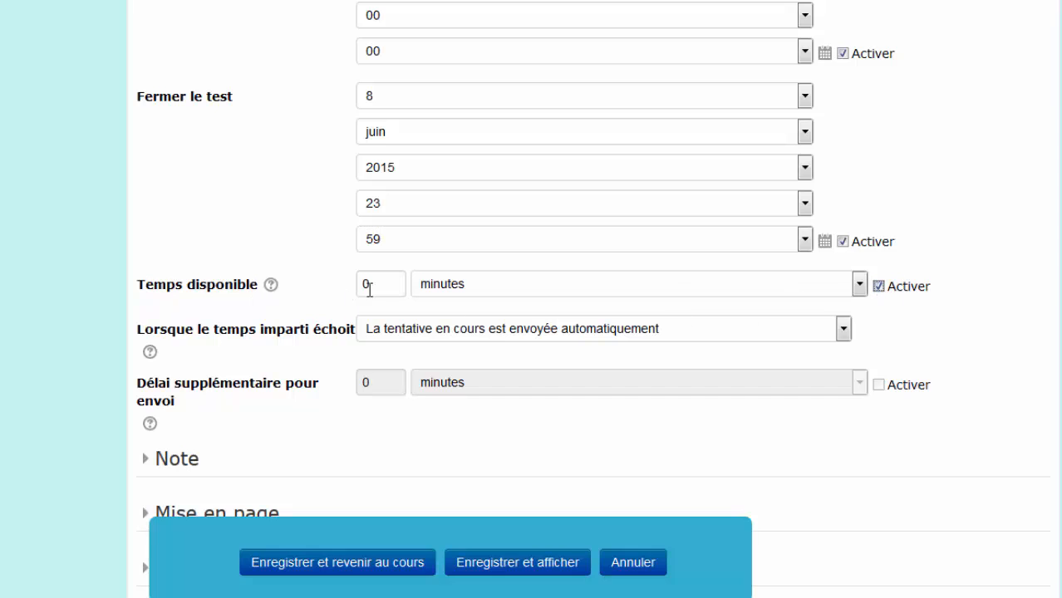
{"action": "left_click", "coordinate": [367, 286]}
{"action": "double_click", "coordinate": [355, 286]}
{"action": "type", "text": "10"}
{"action": "left_click", "coordinate": [333, 284]}
Grant extra time for sending the test when time expires, and enable a submission grace period (Délai supplémentaire pour envoi) of 2 minutes.
{"action": "left_click", "coordinate": [391, 336]}
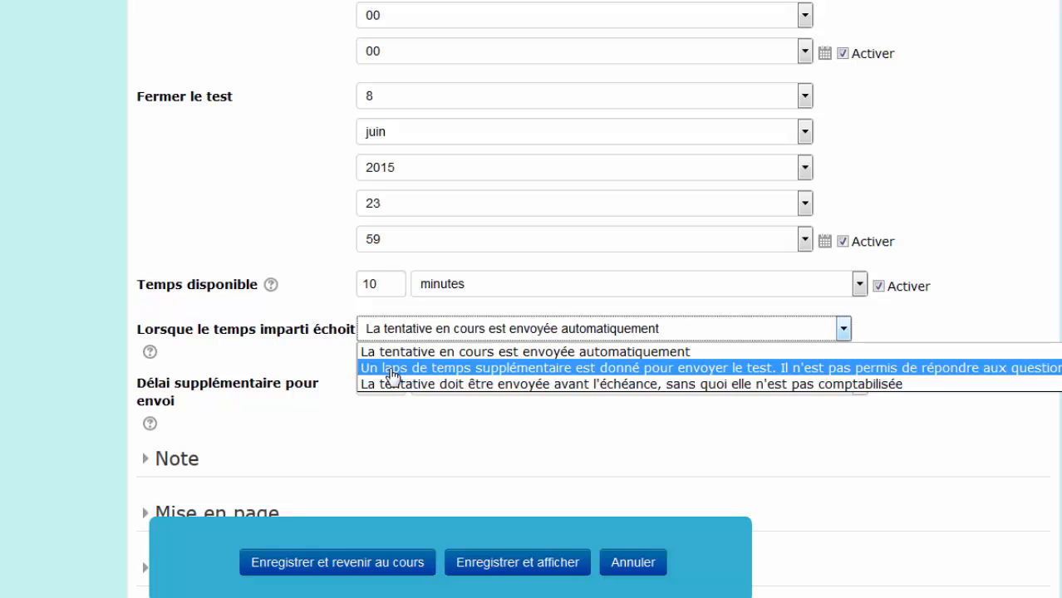
{"action": "left_click", "coordinate": [393, 375]}
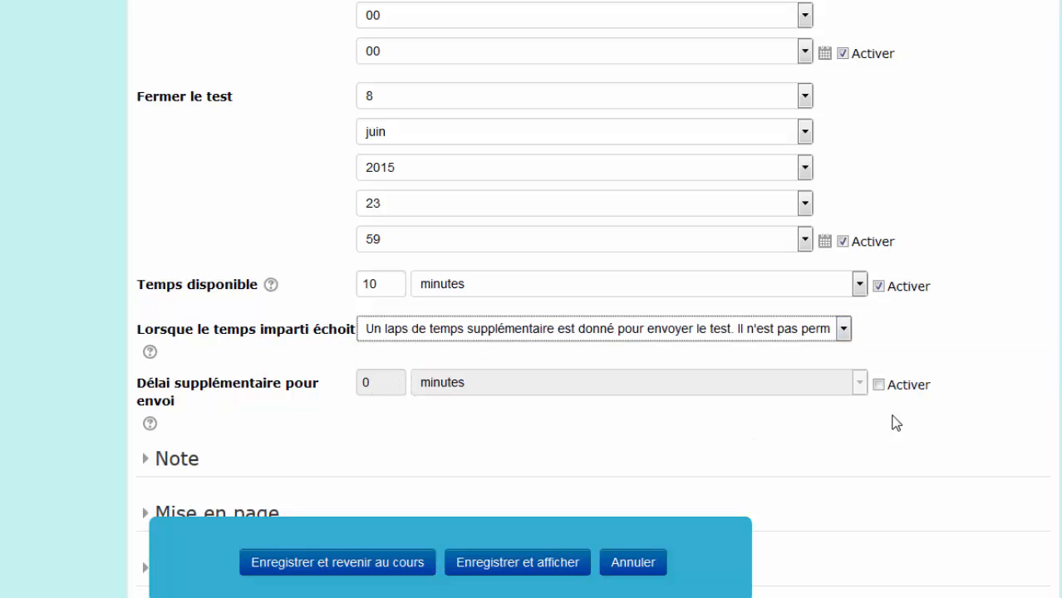
{"action": "left_click", "coordinate": [880, 386]}
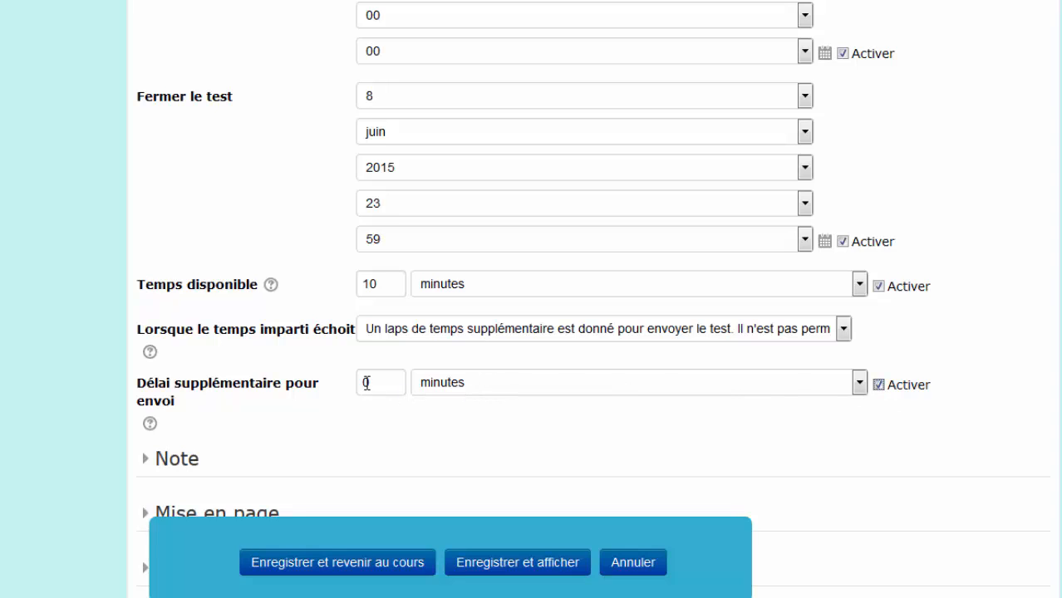
{"action": "left_click", "coordinate": [462, 390]}
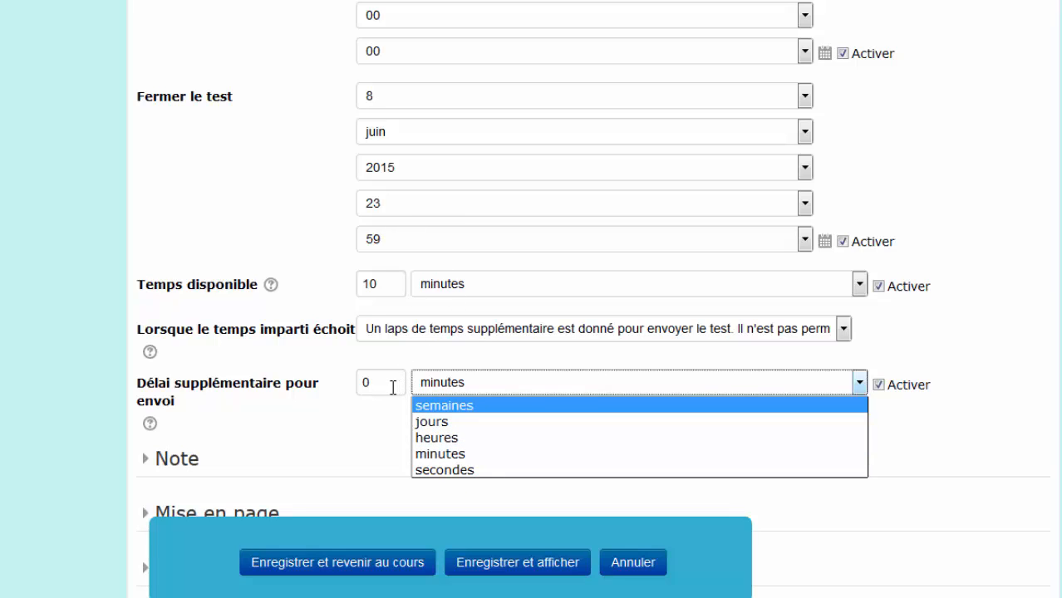
{"action": "left_click", "coordinate": [480, 455]}
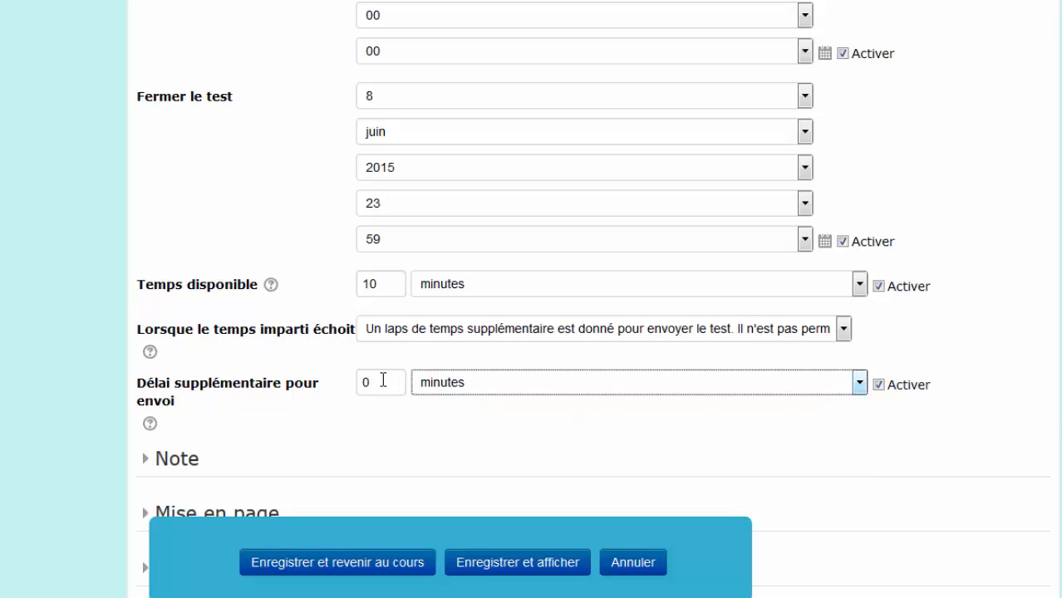
{"action": "left_click", "coordinate": [342, 379]}
{"action": "type", "text": "2"}
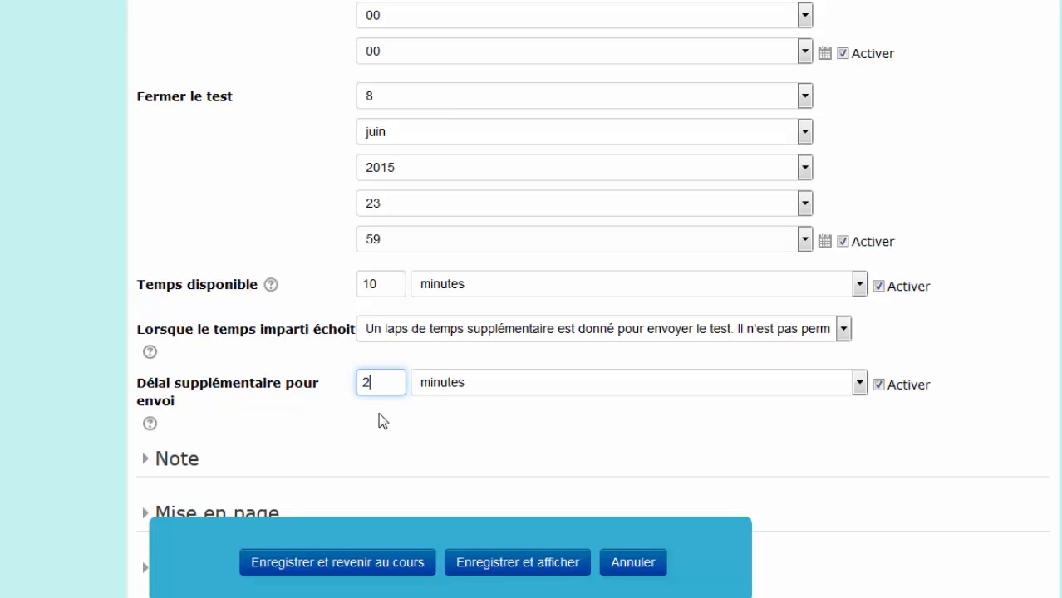
Review the test's time settings, and open the Révision test from Section 11 as a student.
{"action": "scroll", "coordinate": [381, 411], "scroll_direction": "up", "scroll_amount": 2}
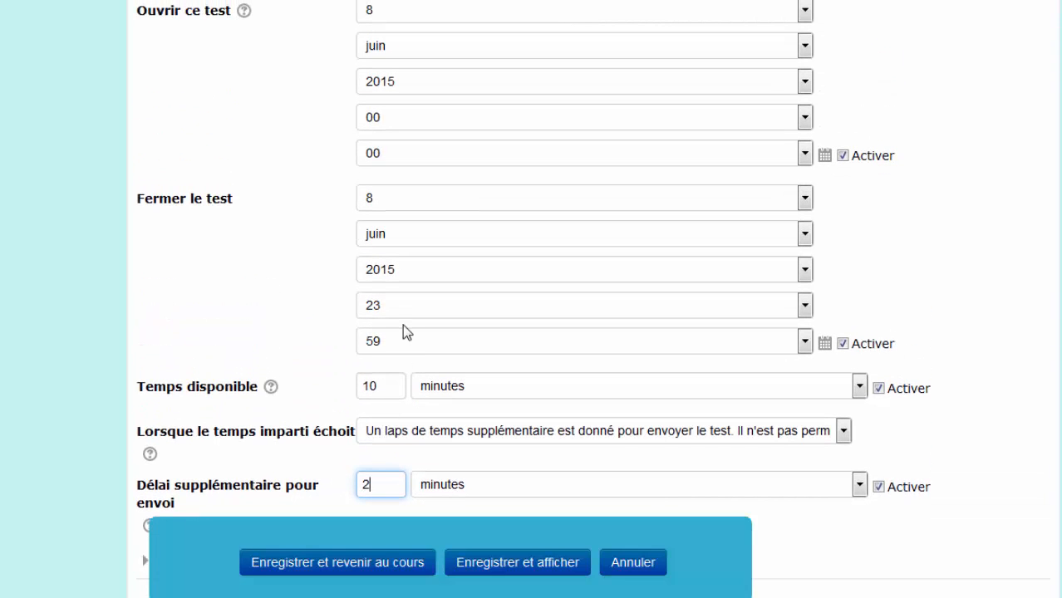
{"action": "scroll", "coordinate": [397, 331], "scroll_direction": "down", "scroll_amount": 2}
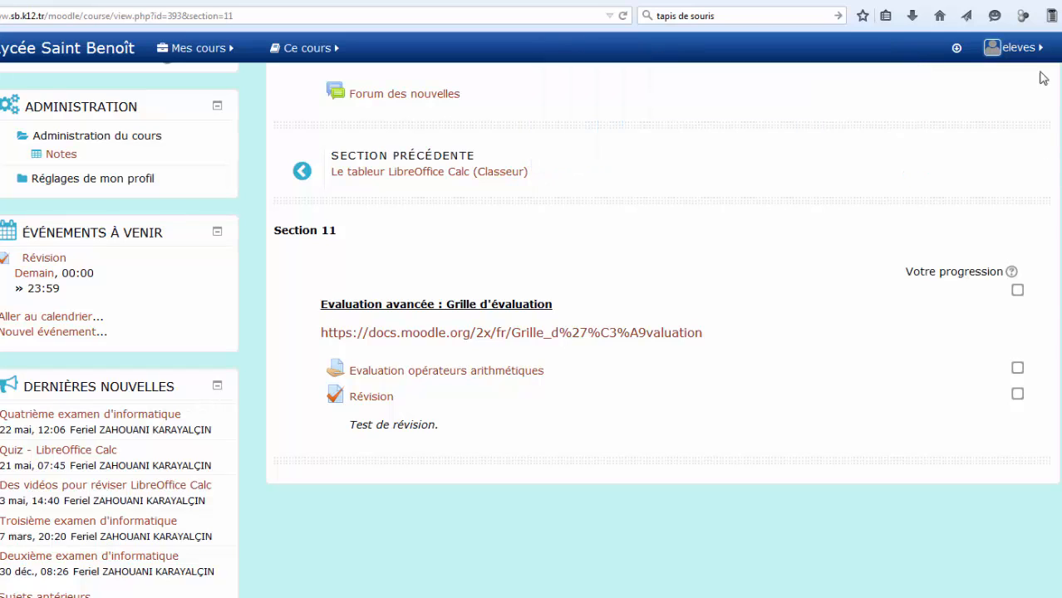
{"action": "left_click", "coordinate": [1022, 53]}
{"action": "left_click", "coordinate": [368, 401]}
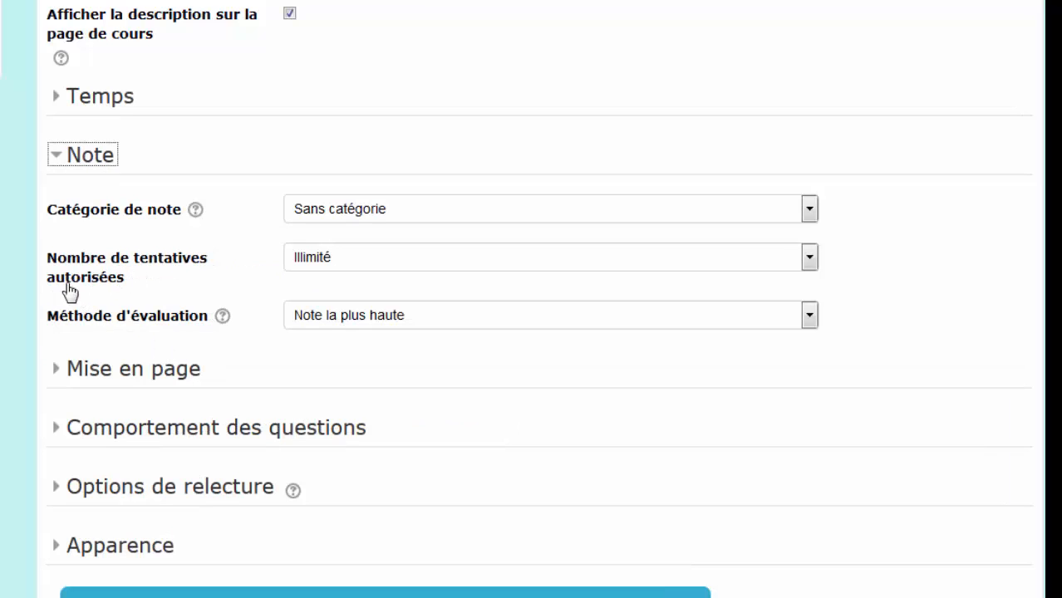
Set the number of allowed attempts to 2 in the Note section, and check the choices for the grading method.
{"action": "left_click", "coordinate": [405, 265]}
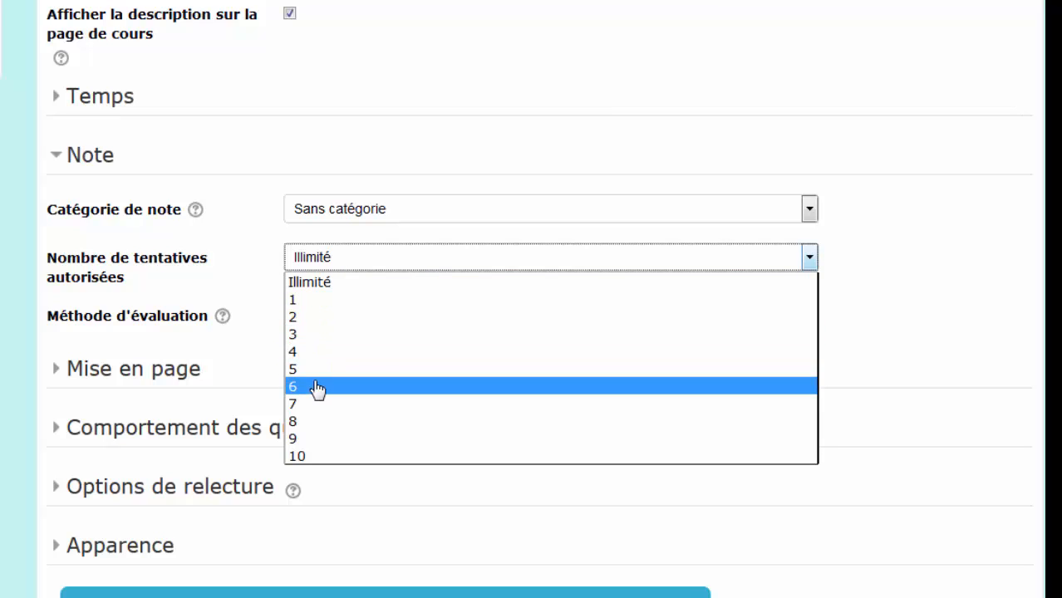
{"action": "left_click", "coordinate": [322, 317]}
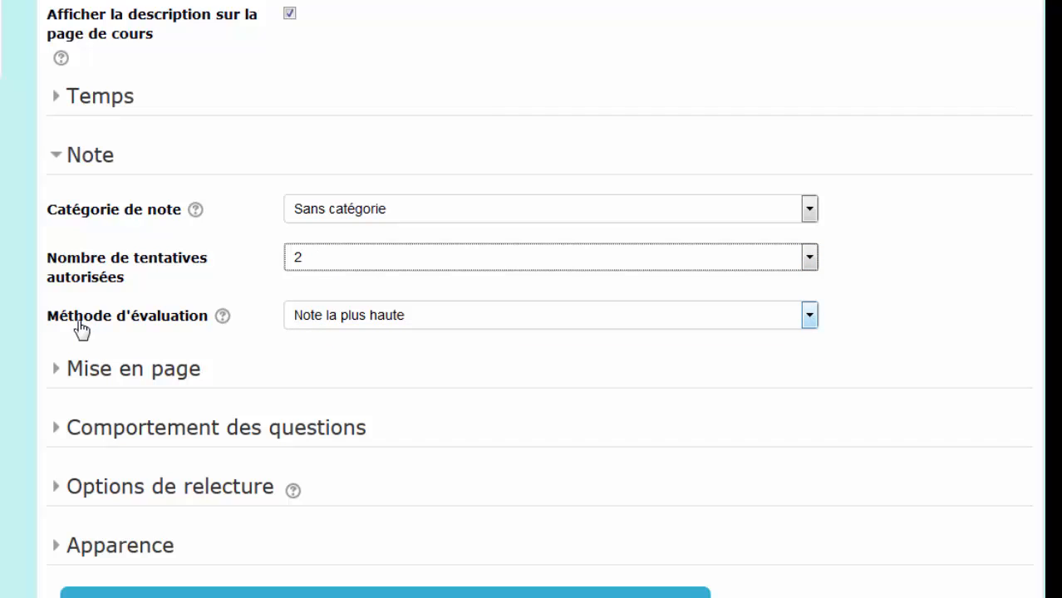
{"action": "left_click", "coordinate": [421, 324]}
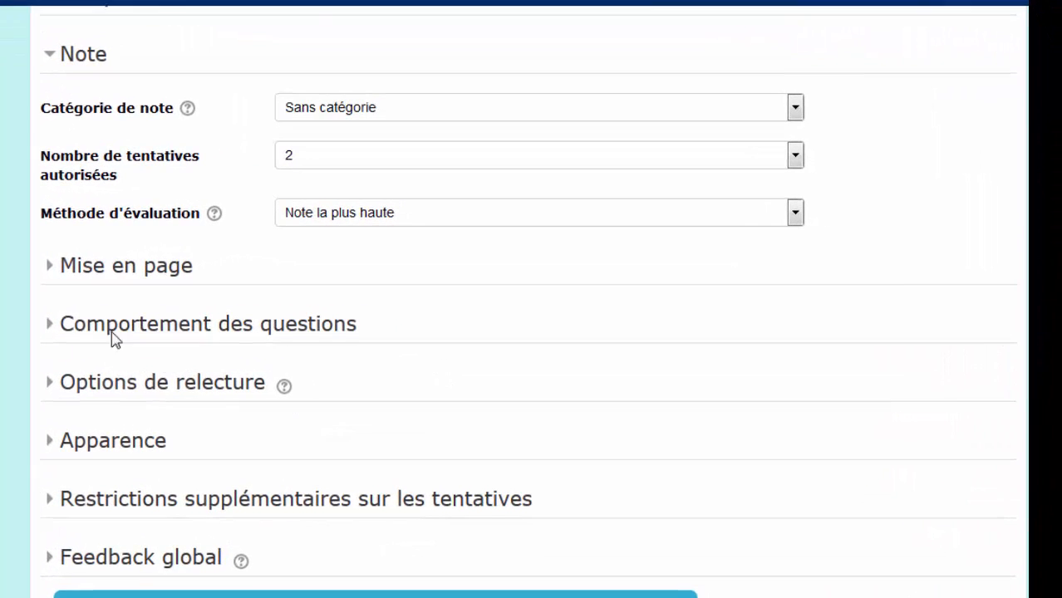
Expand the Mise en page section and examine the available question order options.
{"action": "left_click", "coordinate": [66, 277]}
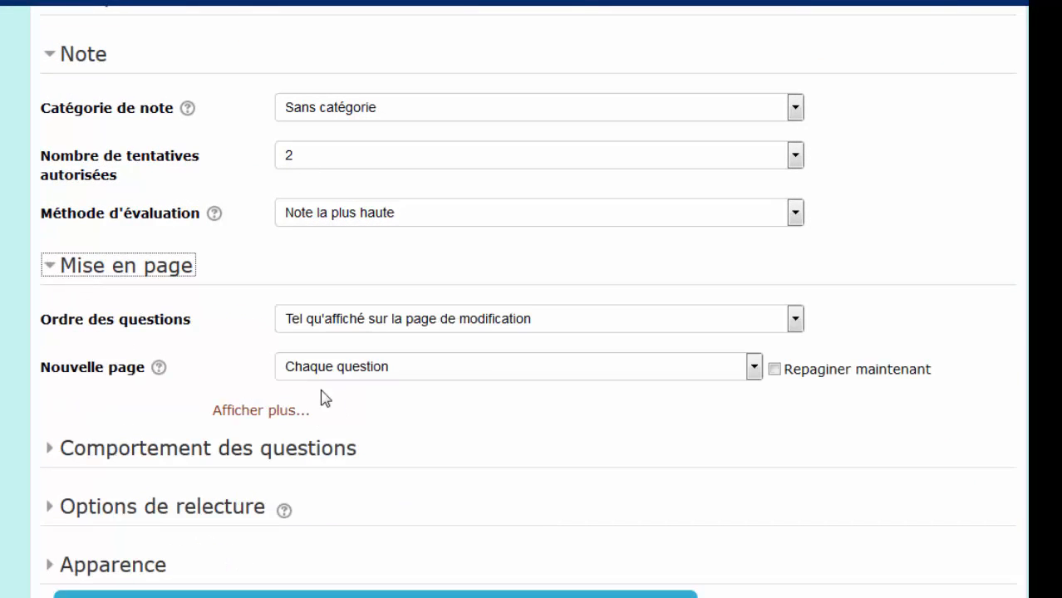
{"action": "left_click", "coordinate": [313, 327]}
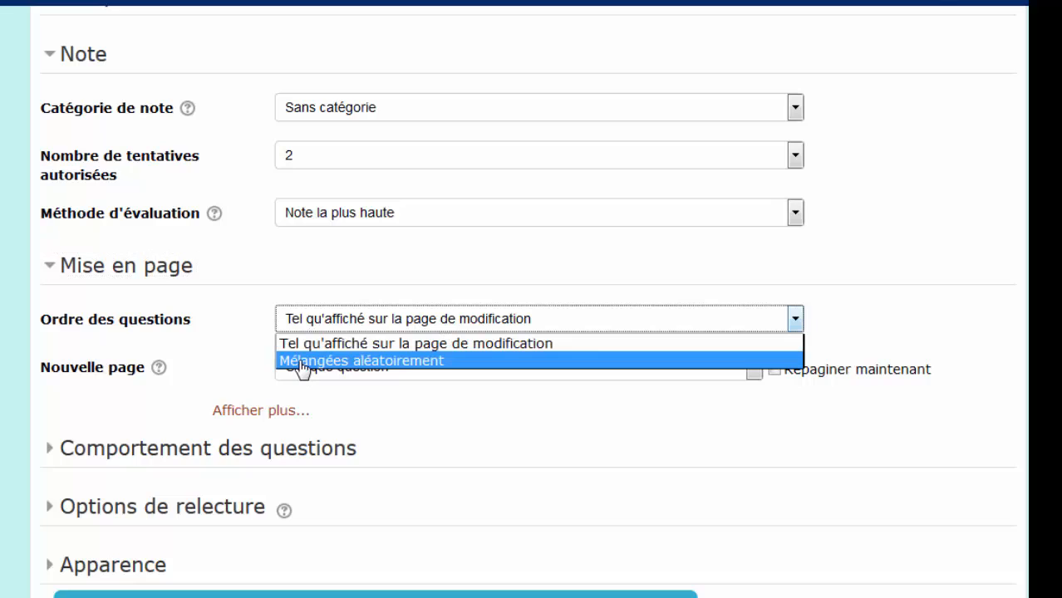
{"action": "left_click", "coordinate": [238, 324]}
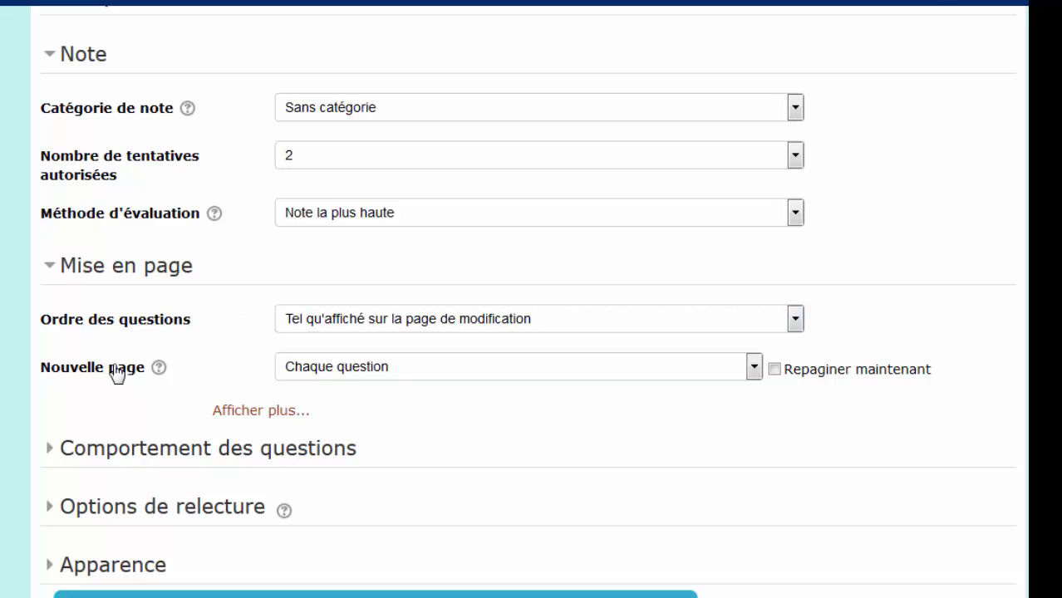
Check the page break choices for Nouvelle page, and reveal the additional Mise en page settings.
{"action": "left_click", "coordinate": [350, 378]}
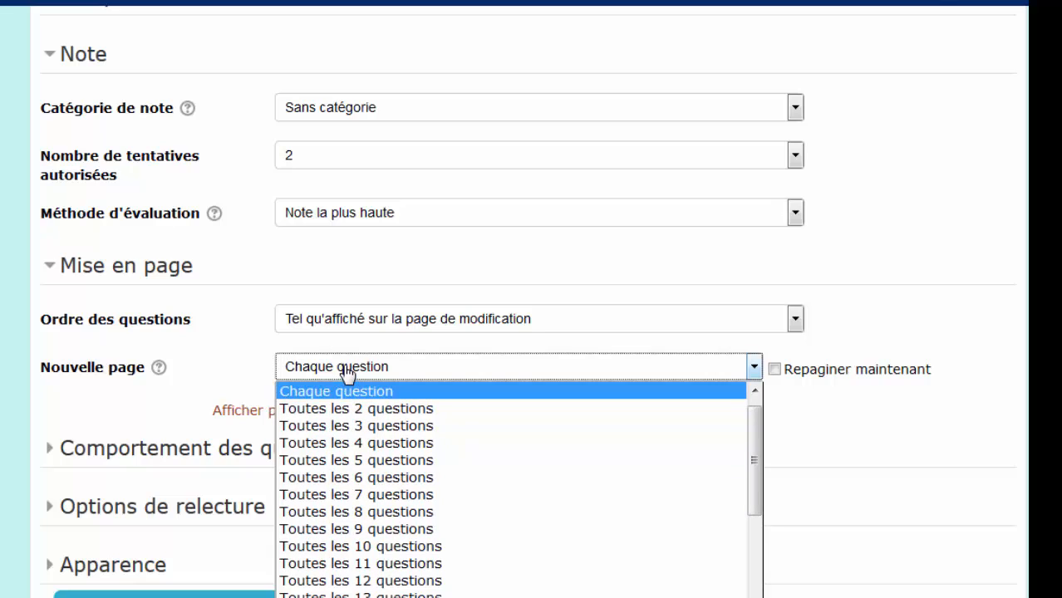
{"action": "left_click", "coordinate": [264, 368]}
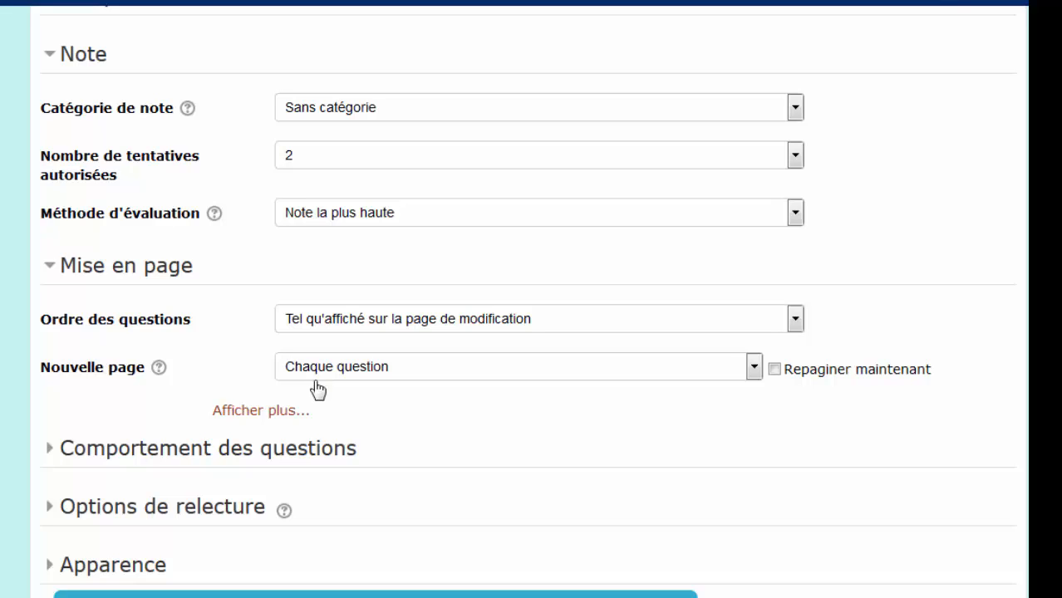
{"action": "left_click", "coordinate": [277, 413]}
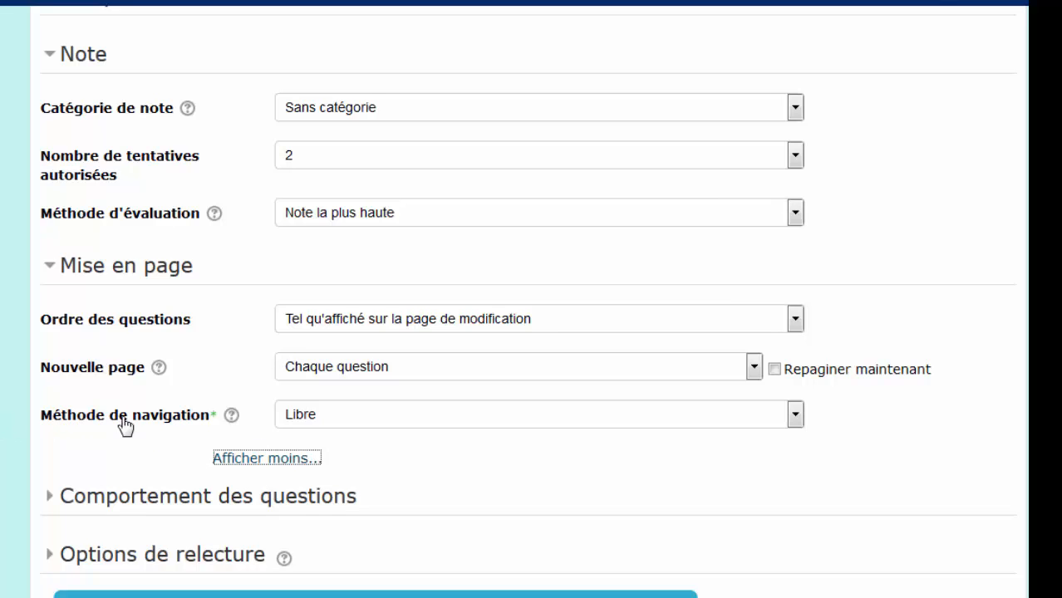
Try the Séquentielle navigation method, set it back to Libre, and save the test settings, returning to the course.
{"action": "left_click", "coordinate": [356, 421]}
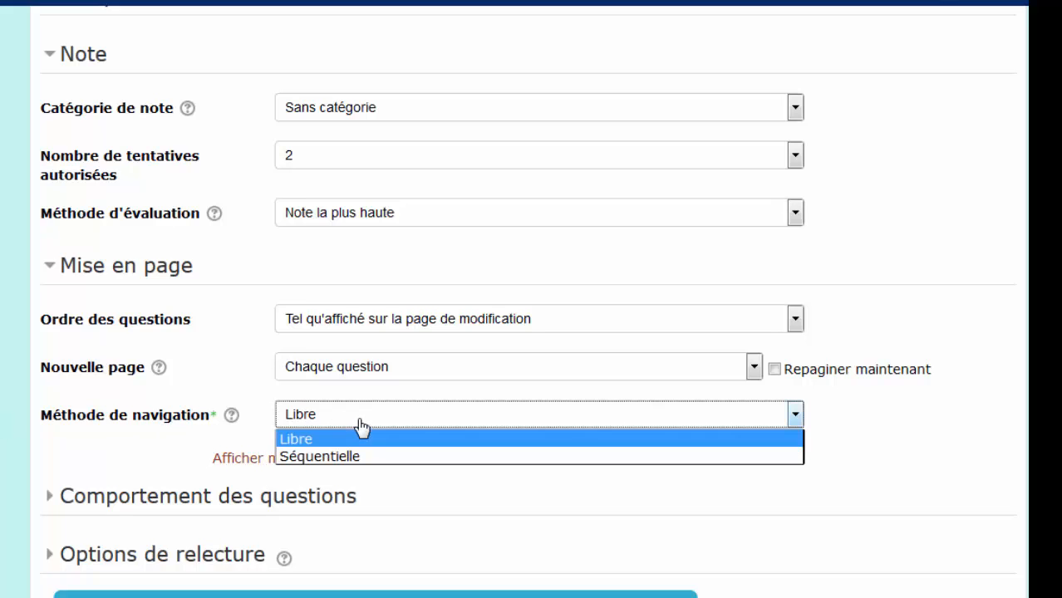
{"action": "left_click", "coordinate": [310, 457]}
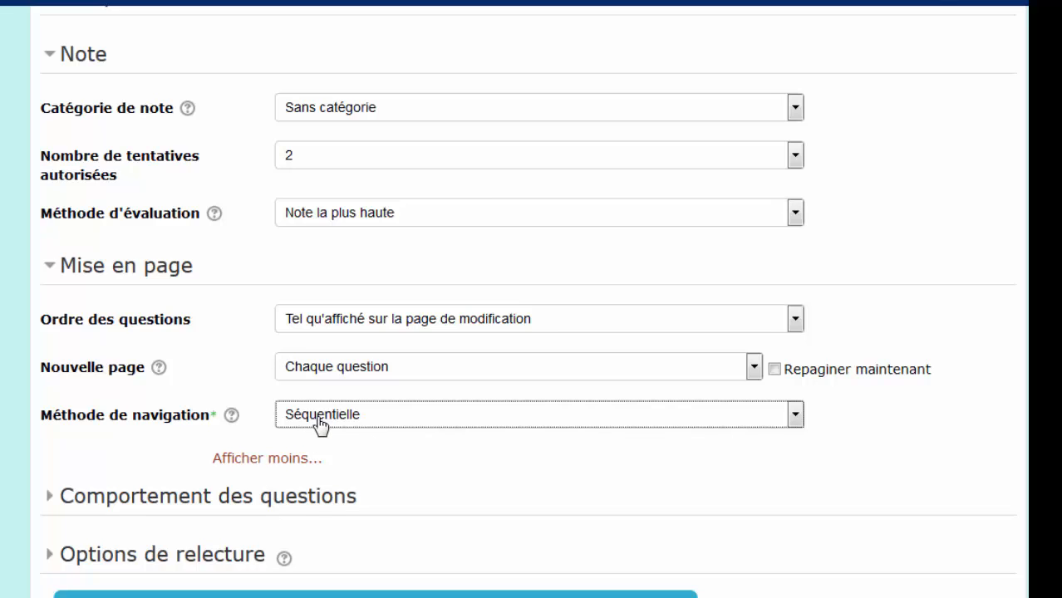
{"action": "left_click", "coordinate": [320, 420]}
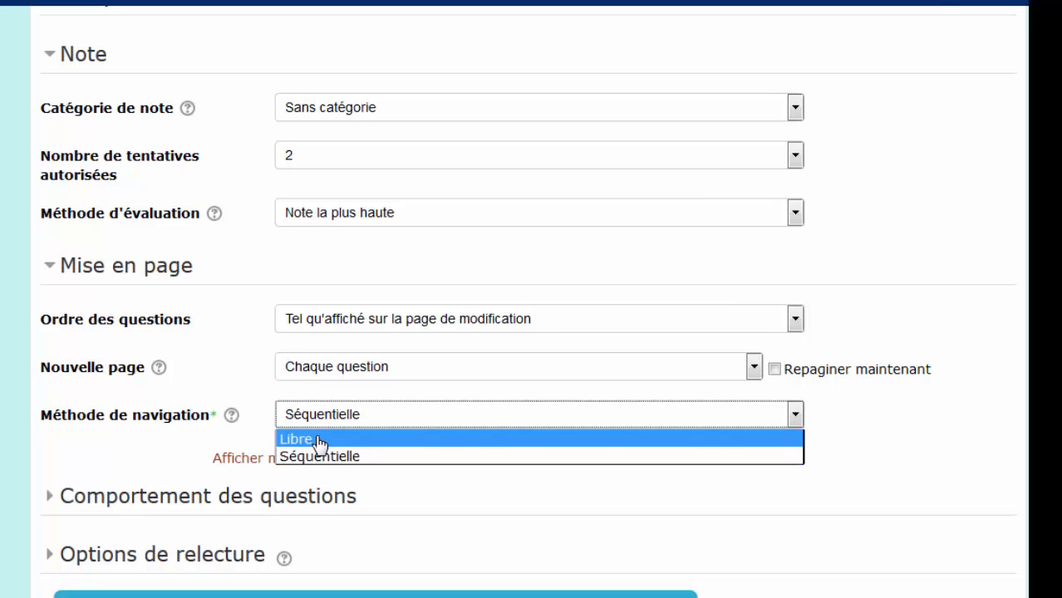
{"action": "left_click", "coordinate": [320, 440]}
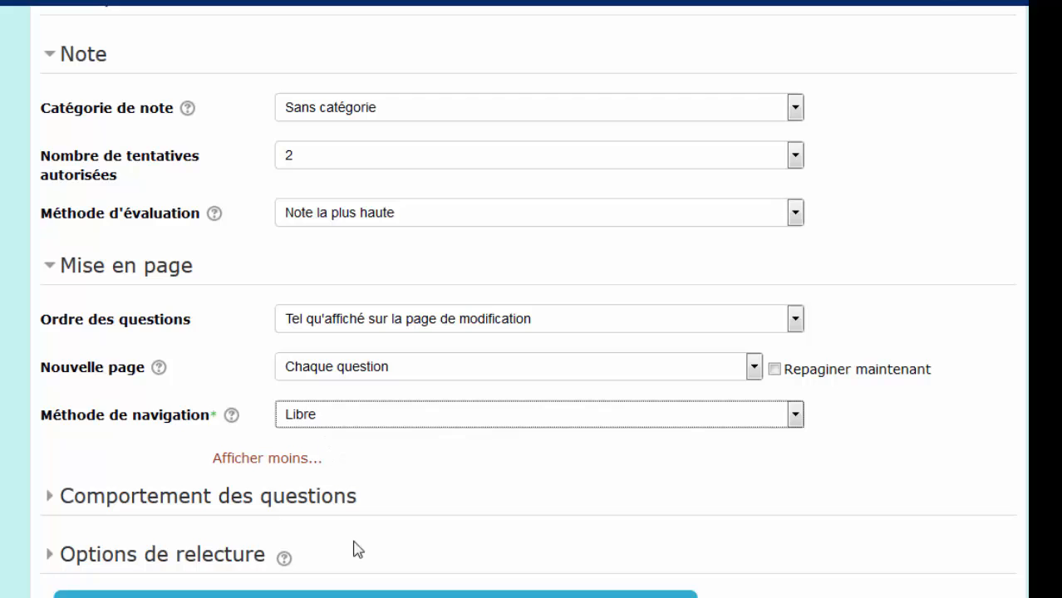
{"action": "left_click", "coordinate": [434, 577]}
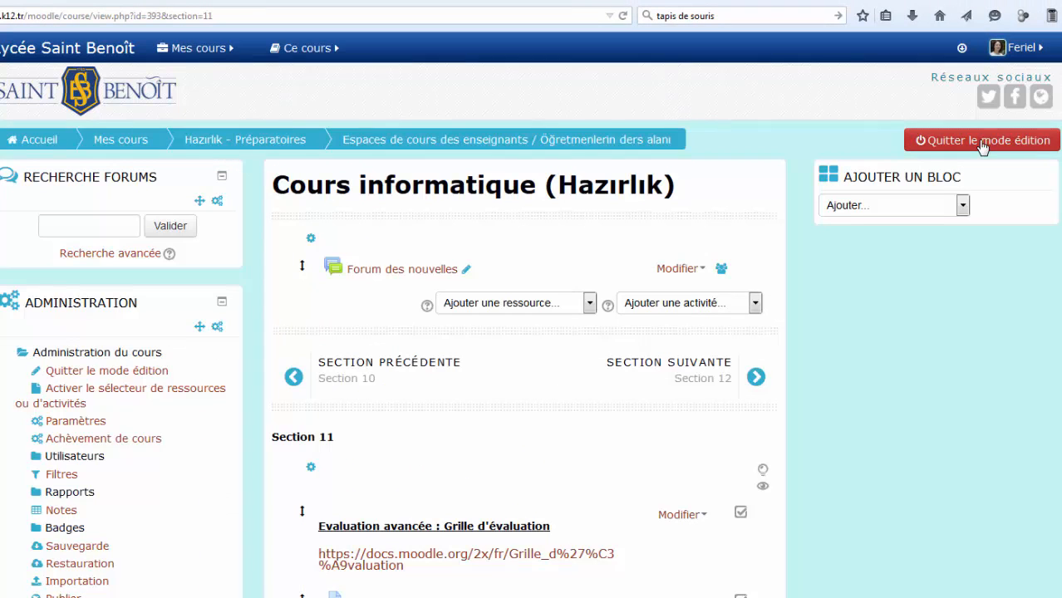
Leave editing mode, take the Étudiant role, and open the Révision test in Section 11.
{"action": "left_click", "coordinate": [983, 147]}
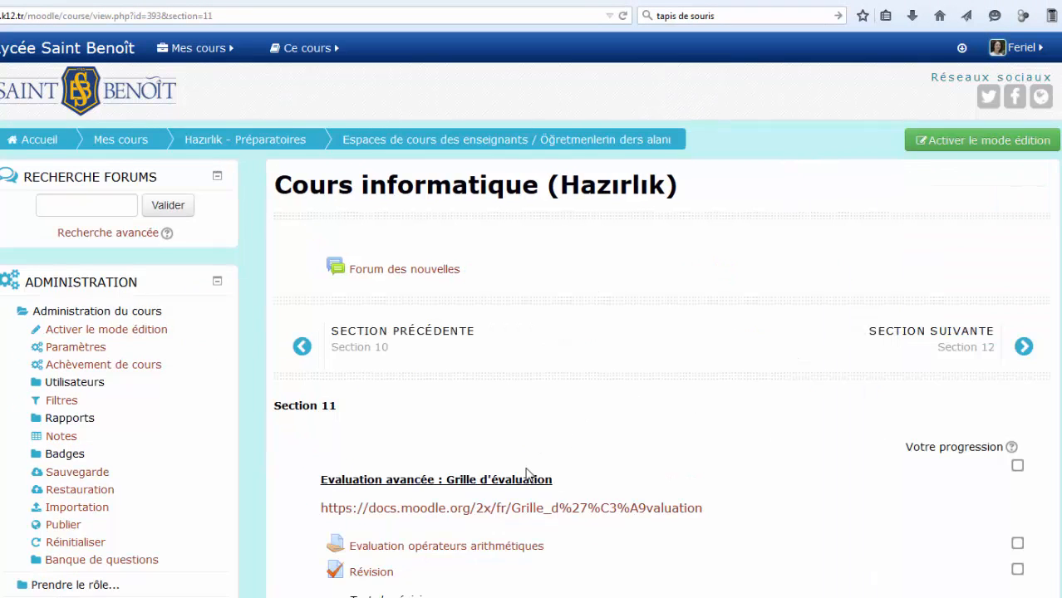
{"action": "left_click", "coordinate": [77, 586]}
{"action": "scroll", "coordinate": [79, 573], "scroll_direction": "down", "scroll_amount": 2}
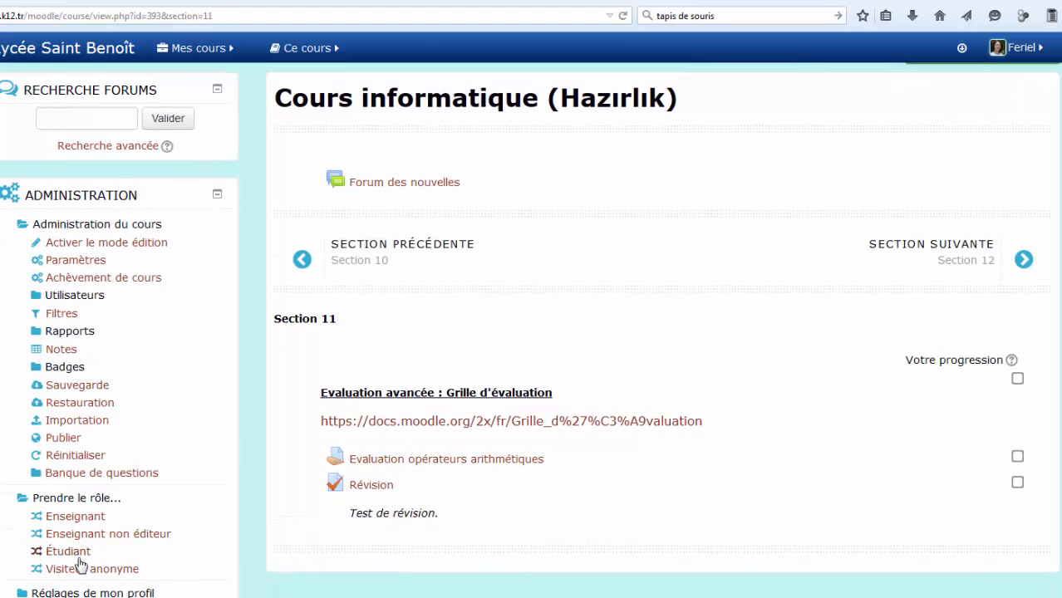
{"action": "left_click", "coordinate": [80, 555]}
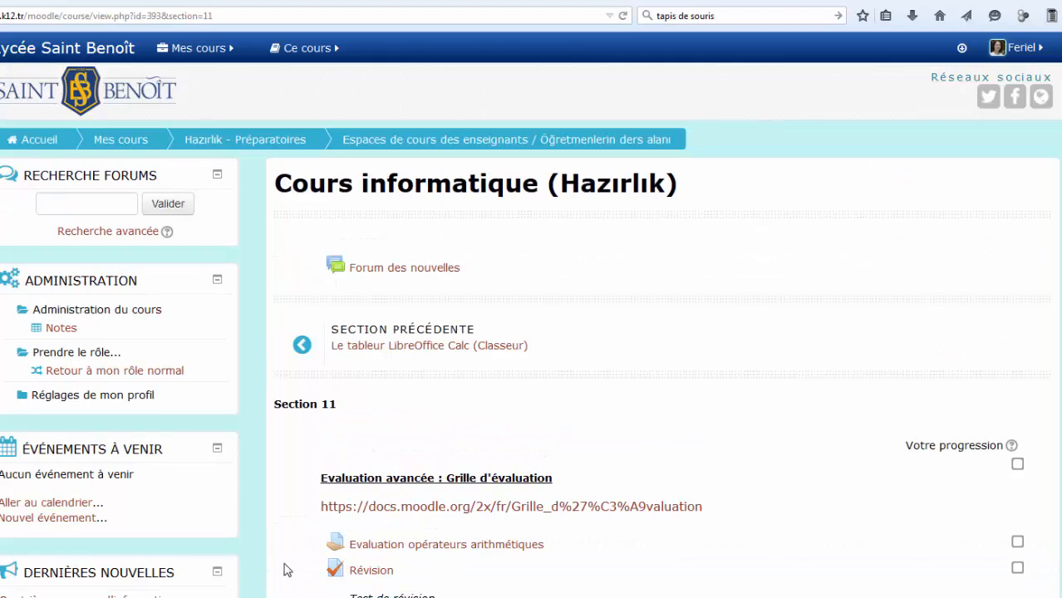
{"action": "left_click", "coordinate": [384, 574]}
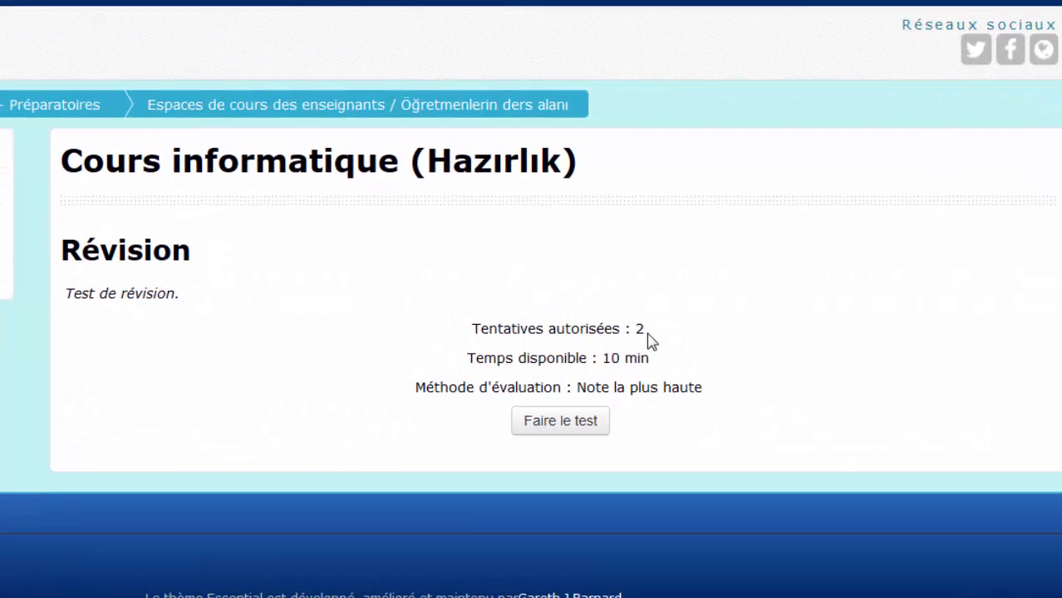
Review the allowed attempts, the available time and the grading method on the Révision test page.
{"action": "double_click", "coordinate": [639, 329]}
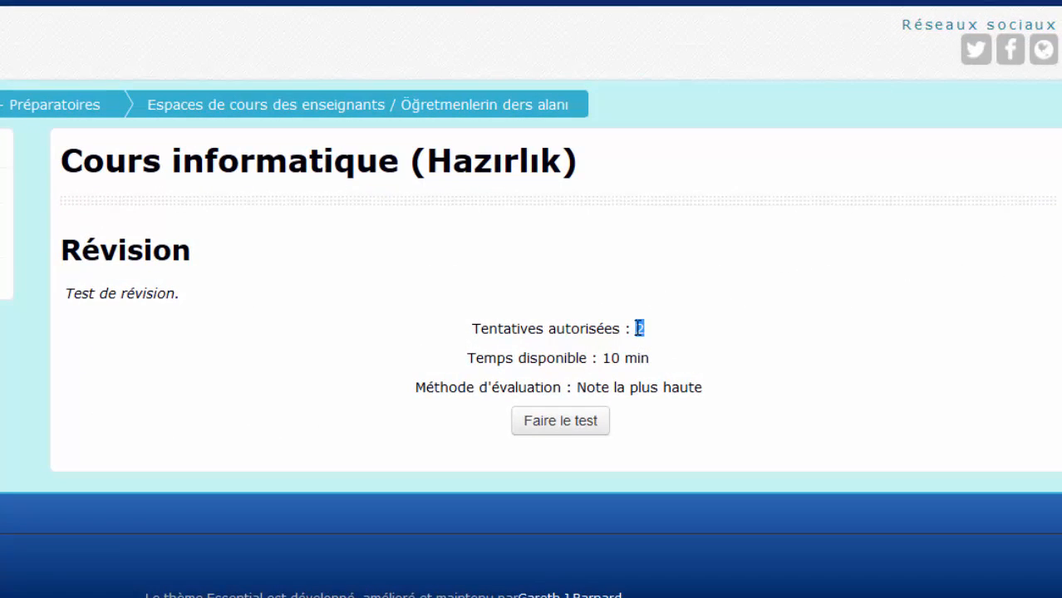
{"action": "left_click", "coordinate": [739, 337]}
{"action": "left_click_drag", "start_coordinate": [657, 359], "coordinate": [602, 359]}
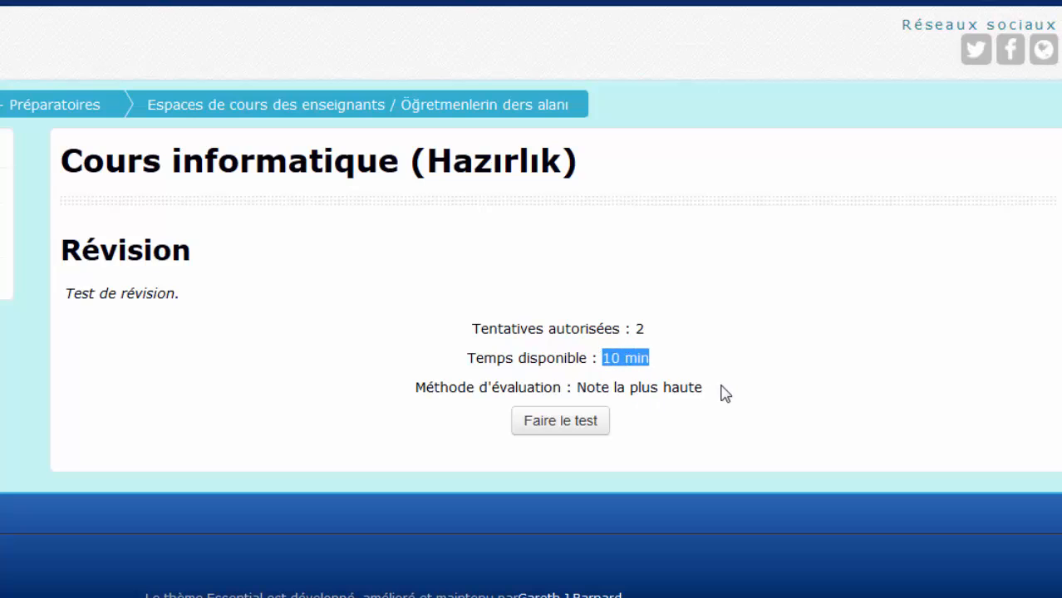
{"action": "left_click_drag", "start_coordinate": [720, 388], "coordinate": [577, 391]}
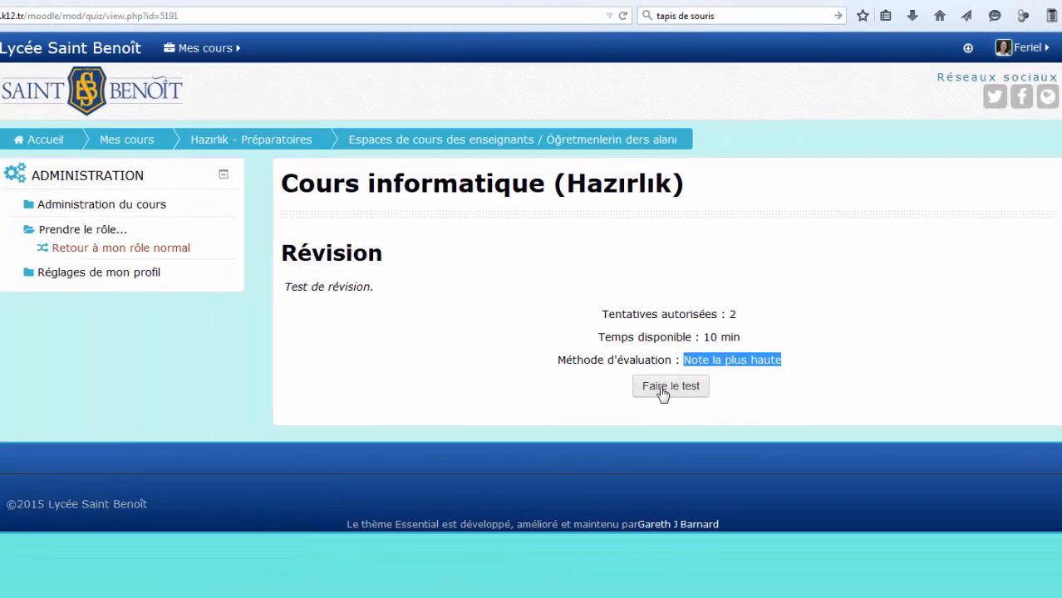
Start an attempt at the Révision test and check its remaining time countdown.
{"action": "left_click", "coordinate": [663, 392]}
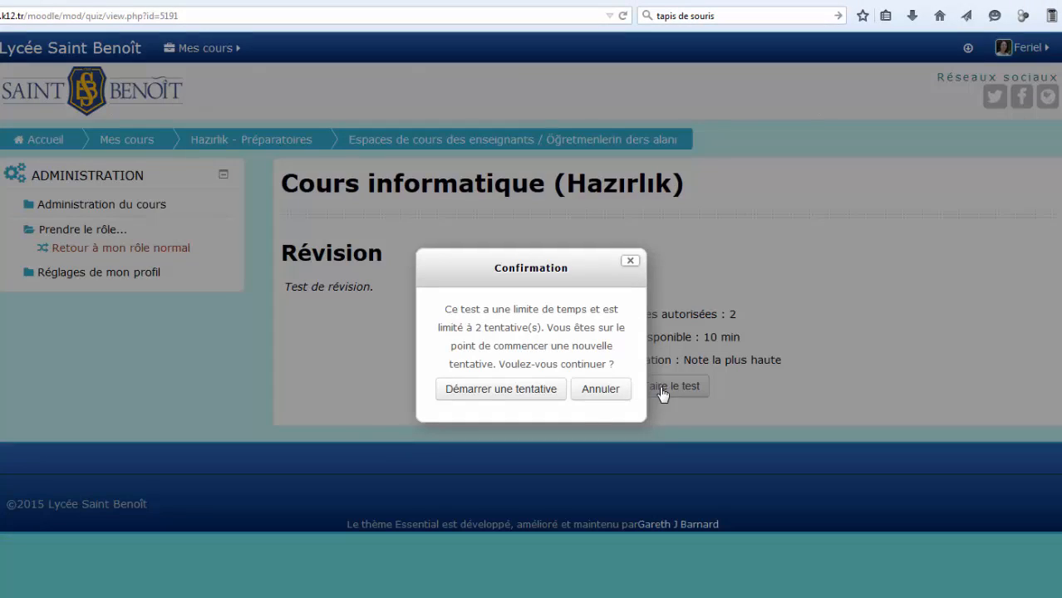
{"action": "left_click", "coordinate": [486, 390]}
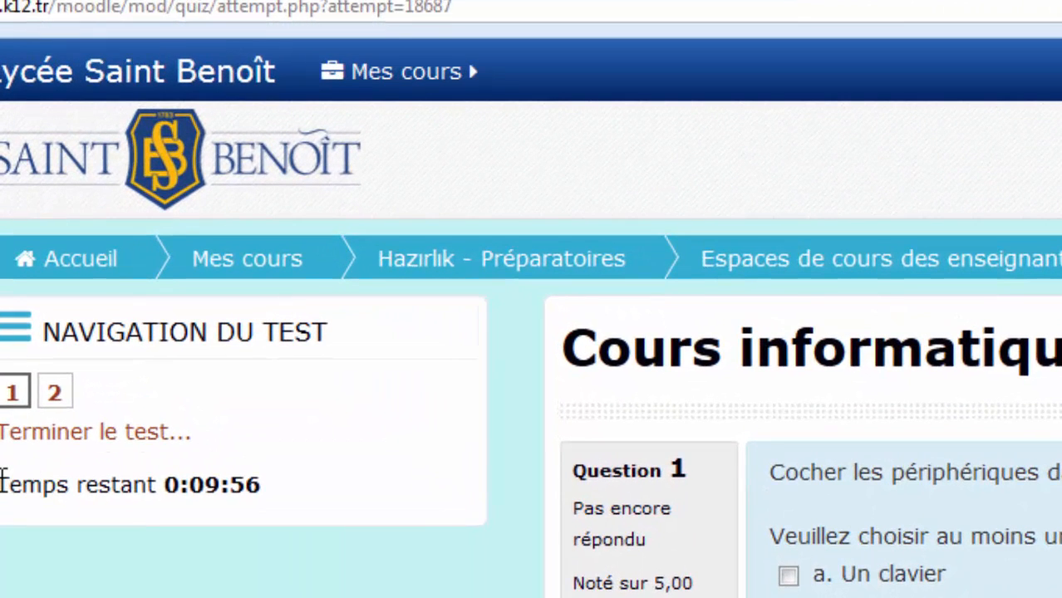
{"action": "left_click_drag", "start_coordinate": [2, 481], "coordinate": [280, 494]}
{"action": "left_click", "coordinate": [282, 496]}
Answer question 2 by ticking e-mail and courriel as synonyms of messagerie électronique.
{"action": "left_click", "coordinate": [61, 395]}
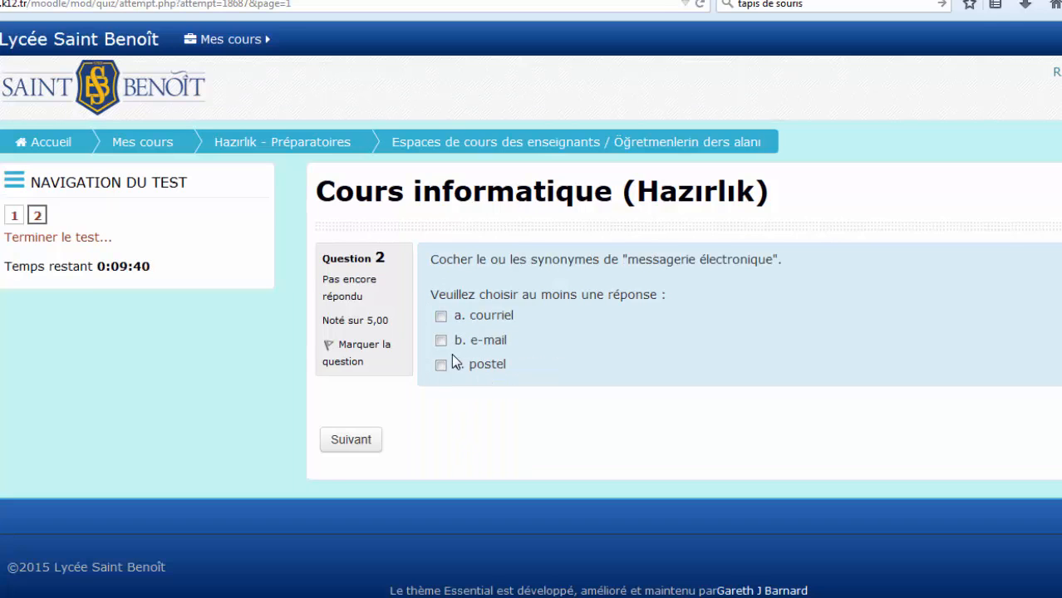
{"action": "left_click", "coordinate": [442, 341]}
{"action": "left_click", "coordinate": [441, 317]}
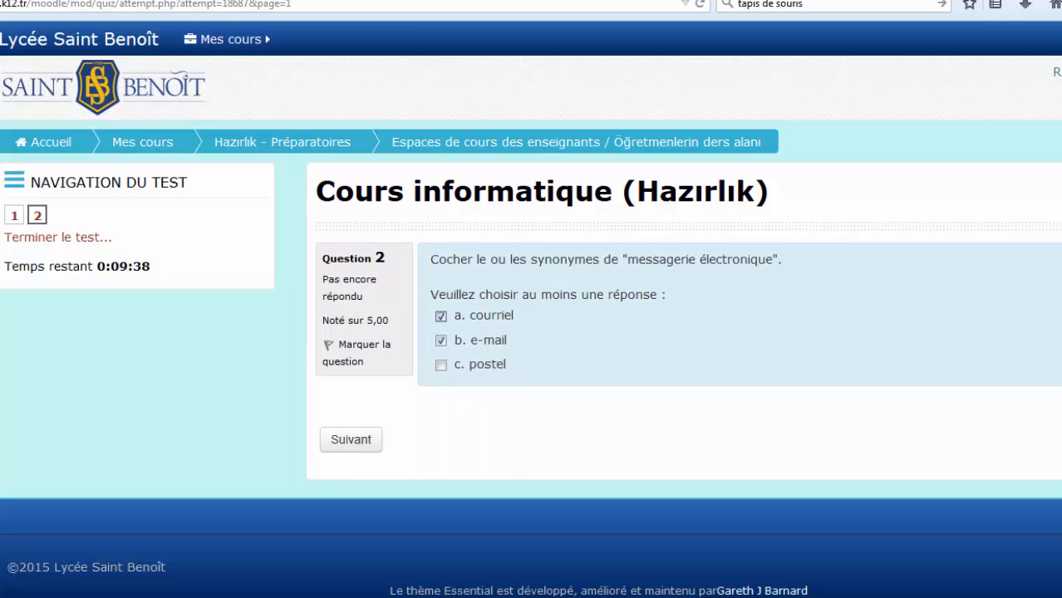
Return to question 1 and tick Un clavier, Une souris, Une imprimante and Un disque dur.
{"action": "left_click", "coordinate": [14, 215]}
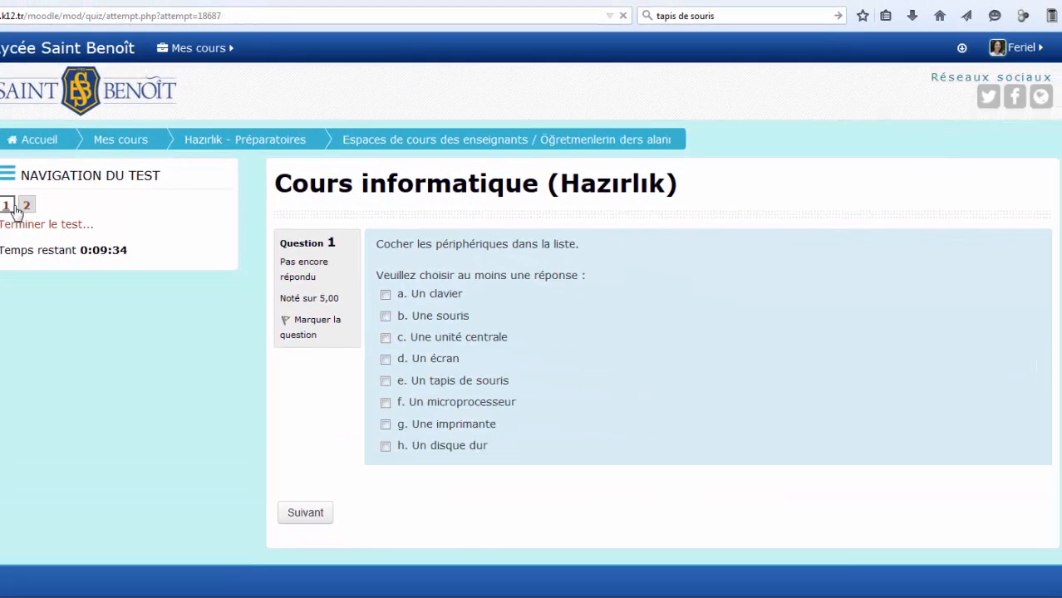
{"action": "left_click", "coordinate": [387, 296]}
{"action": "left_click", "coordinate": [386, 317]}
{"action": "left_click", "coordinate": [386, 424]}
{"action": "left_click", "coordinate": [386, 446]}
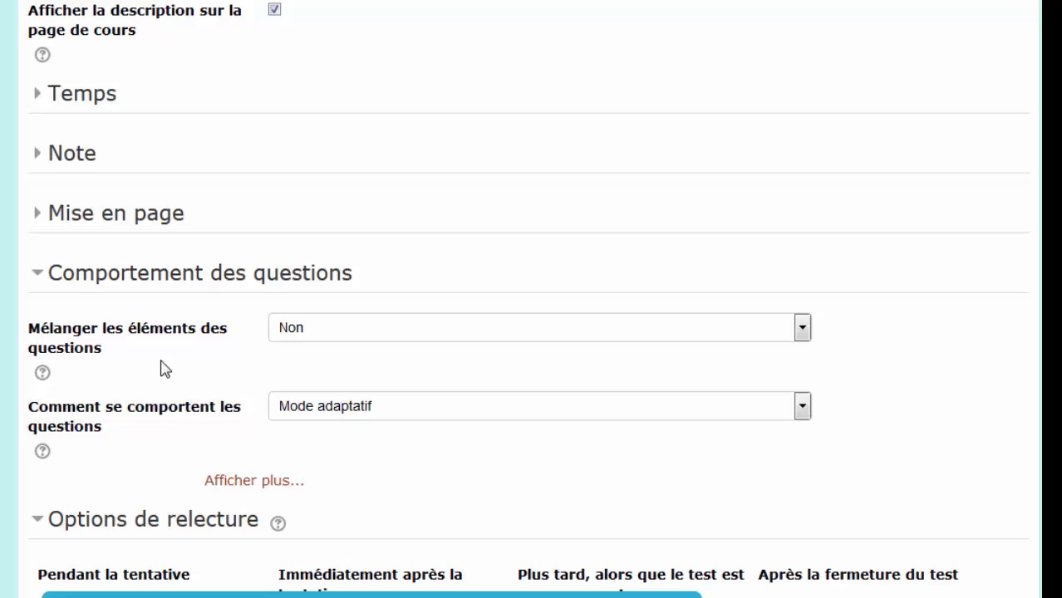
Check the choices for shuffling question elements, and try Feedback a posteriori as question behaviour before restoring Mode adaptatif.
{"action": "left_click", "coordinate": [327, 336]}
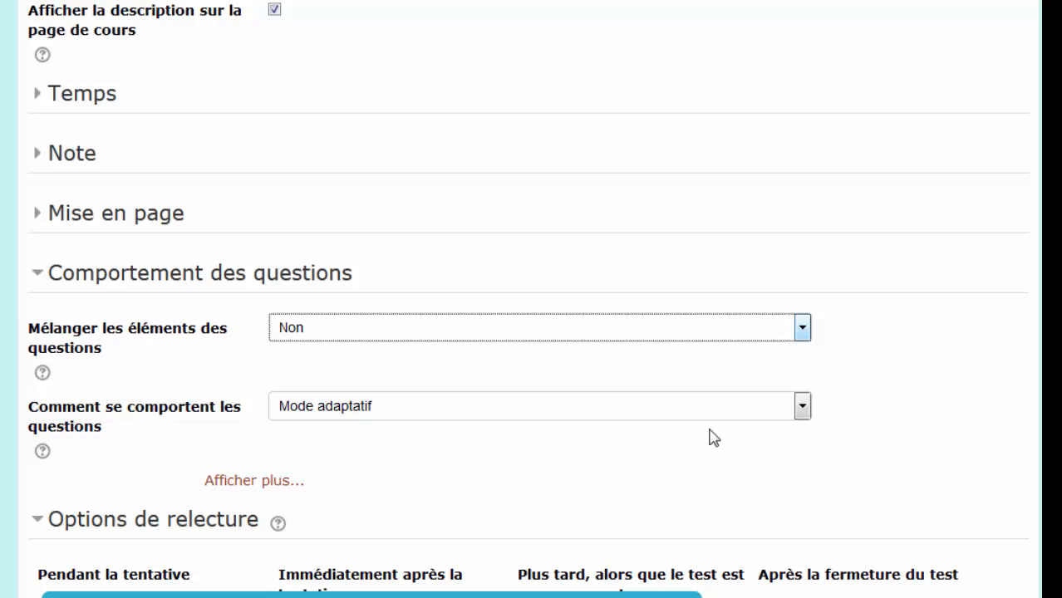
{"action": "left_click", "coordinate": [800, 407]}
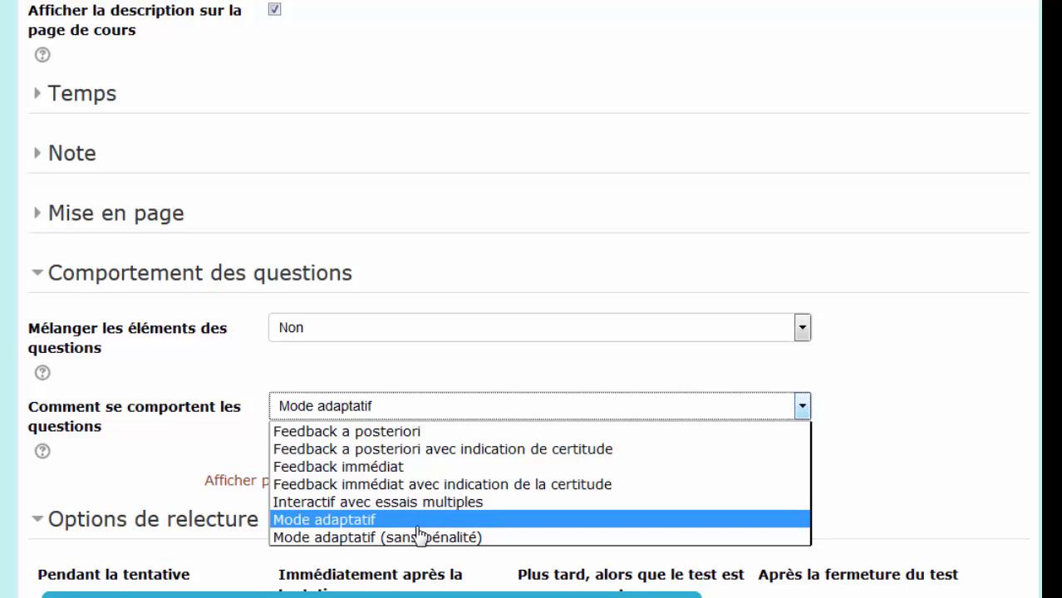
{"action": "left_click", "coordinate": [400, 432]}
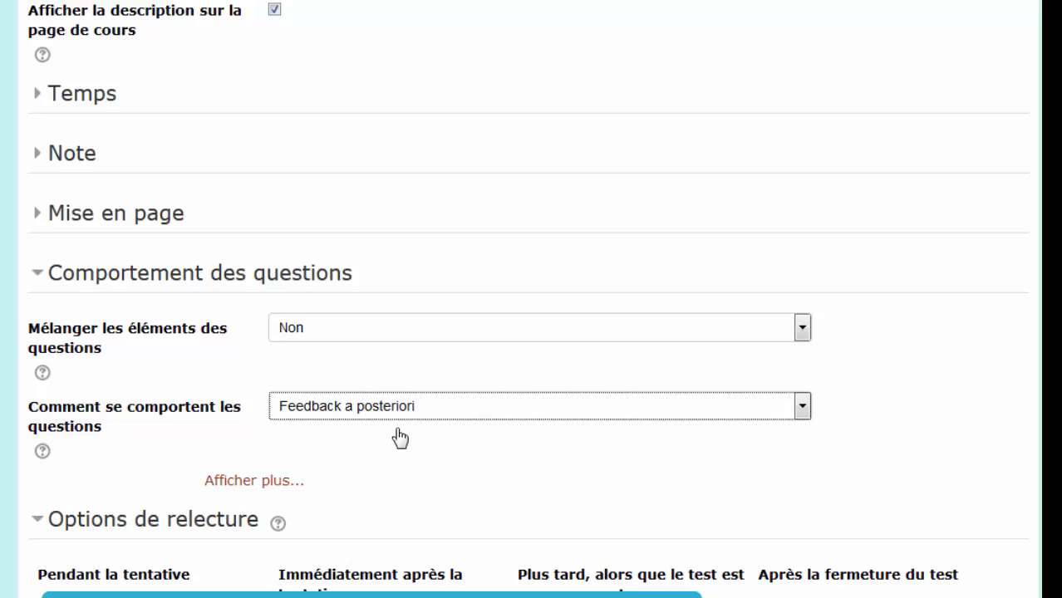
{"action": "left_click", "coordinate": [399, 417]}
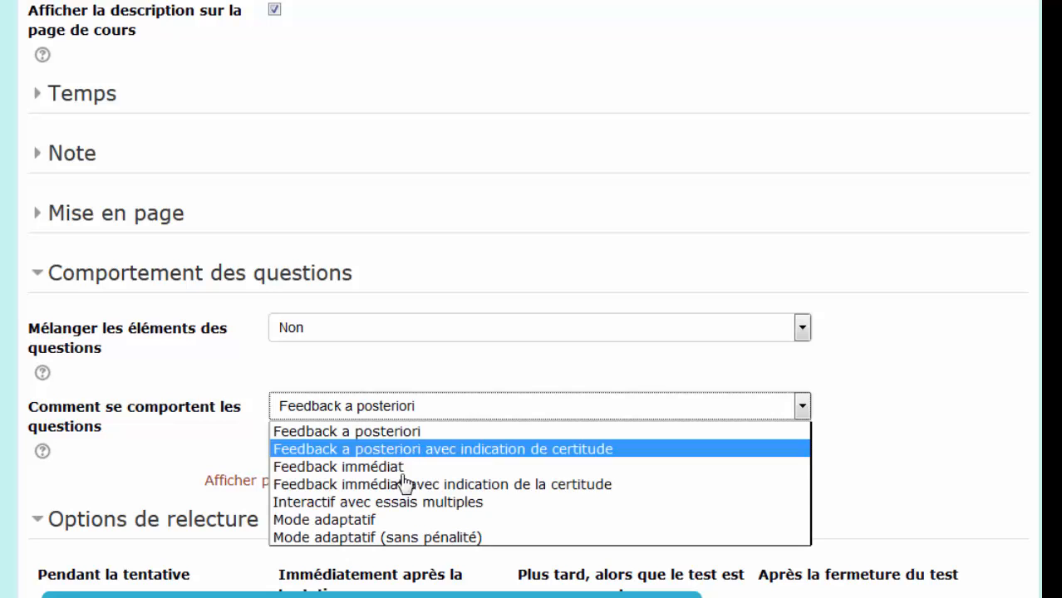
{"action": "left_click", "coordinate": [403, 520]}
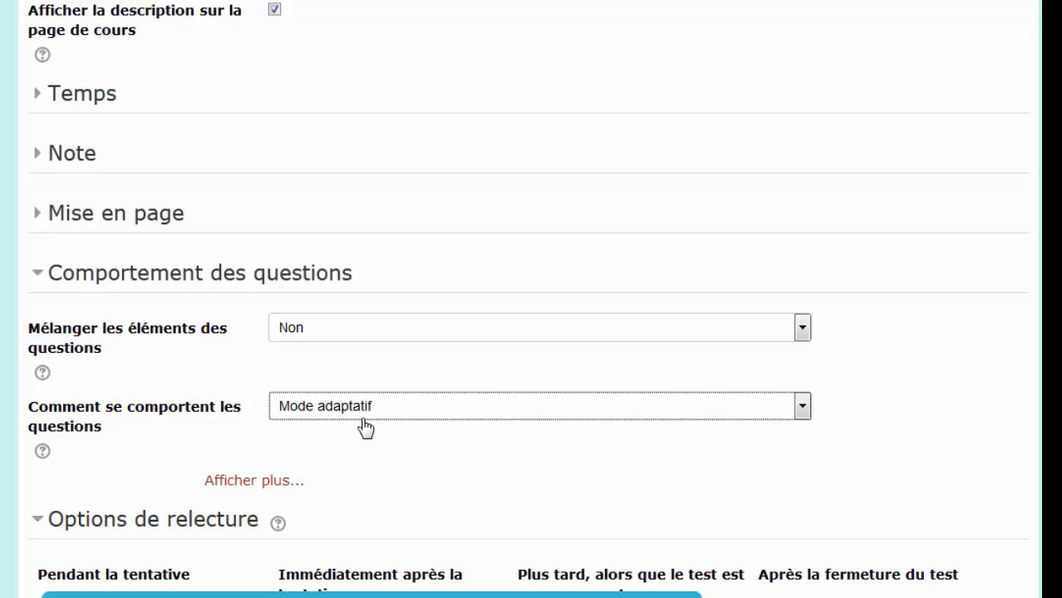
Enable Si correcte for the Pendant la tentative stage in the Options de relecture section.
{"action": "scroll", "coordinate": [366, 428], "scroll_direction": "down", "scroll_amount": 3}
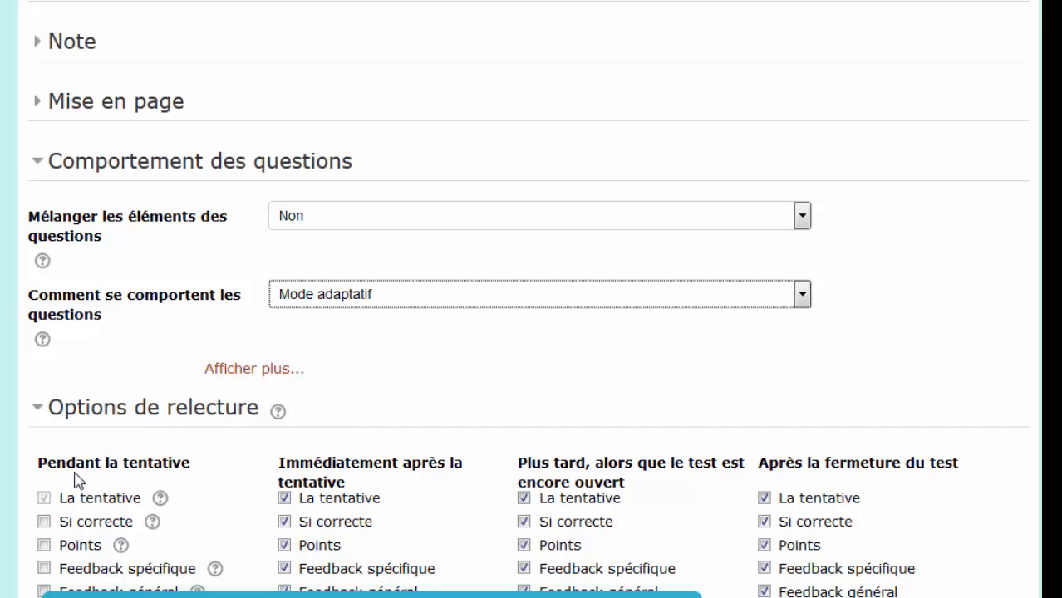
{"action": "scroll", "coordinate": [169, 480], "scroll_direction": "down", "scroll_amount": 2}
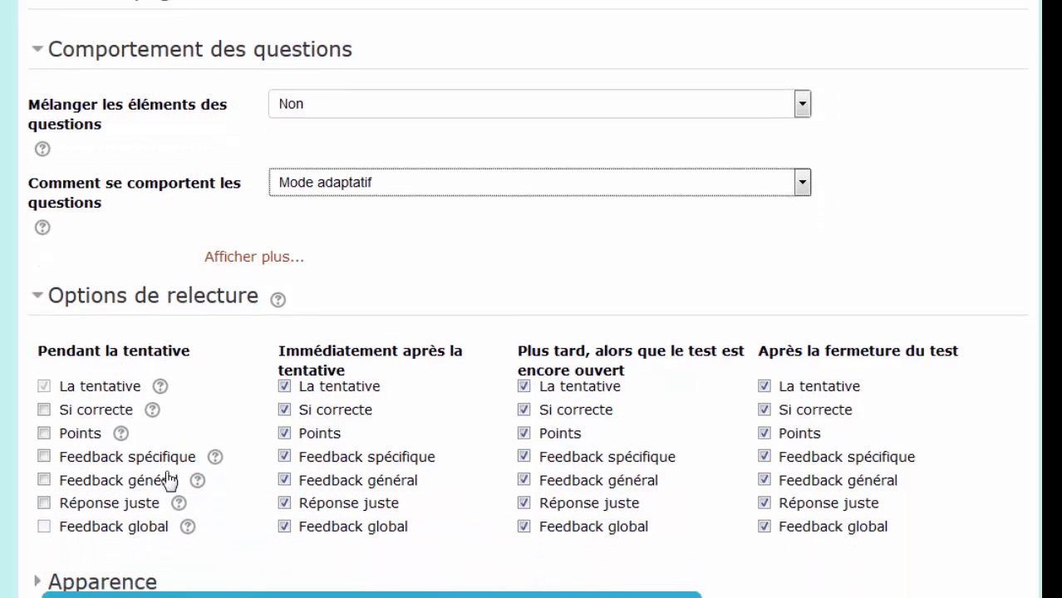
{"action": "left_click", "coordinate": [44, 411]}
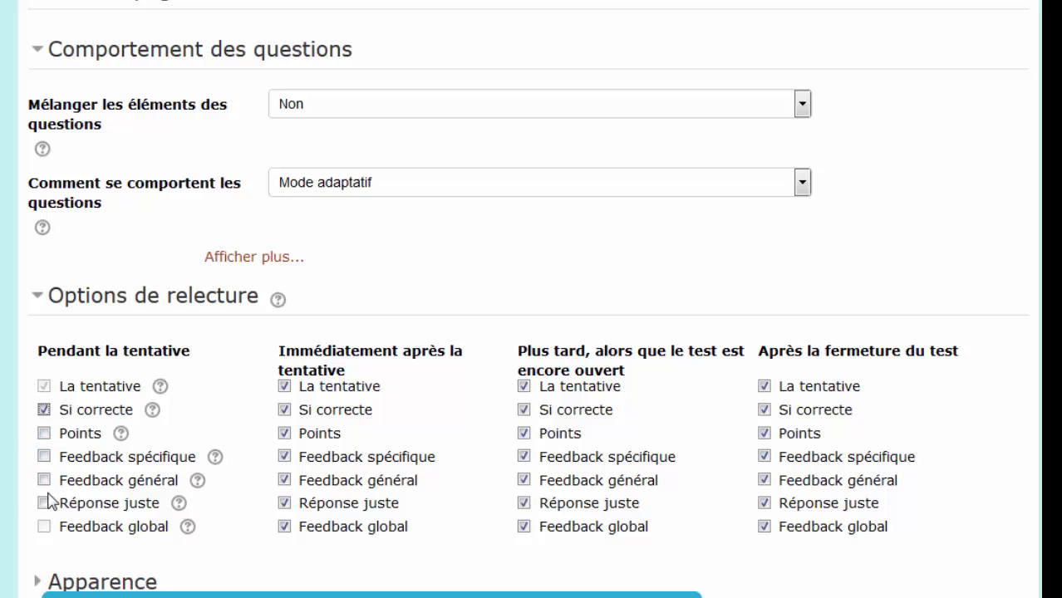
Set the question behaviour to Interactif avec essais multiples.
{"action": "left_click", "coordinate": [418, 190]}
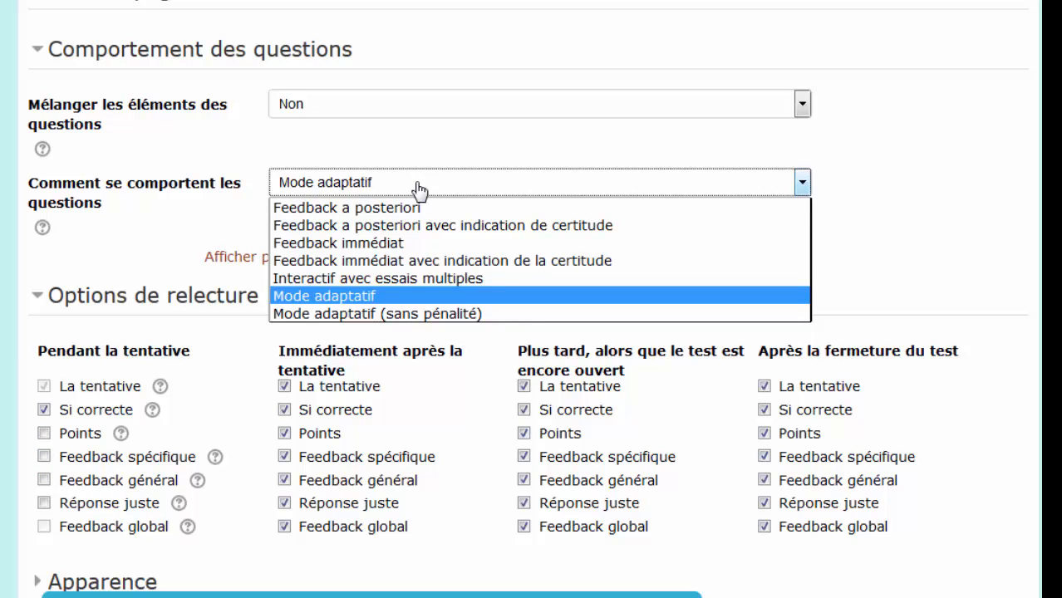
{"action": "left_click", "coordinate": [411, 279]}
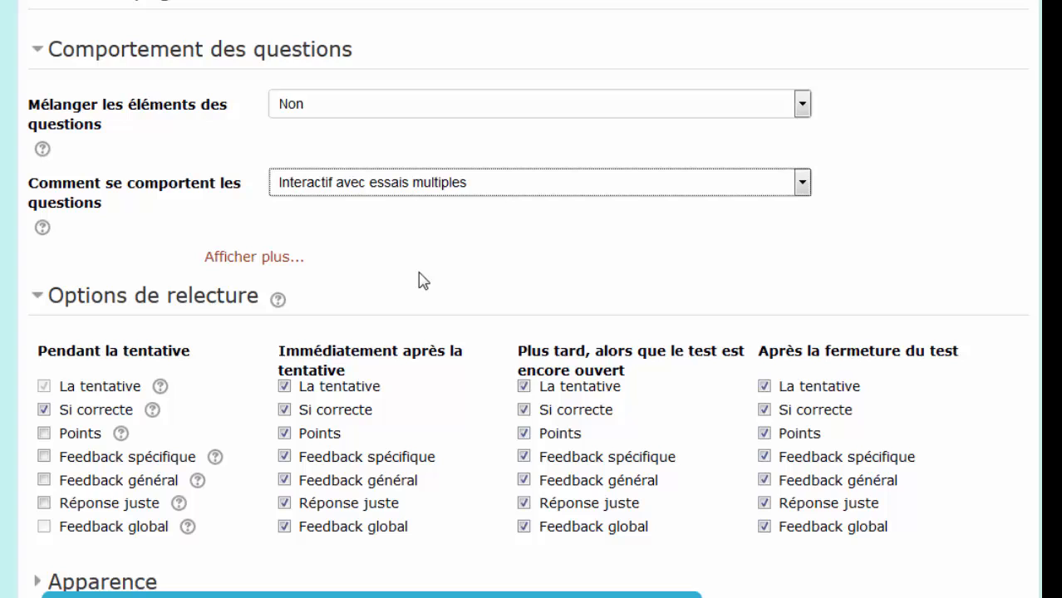
{"action": "left_click", "coordinate": [408, 184]}
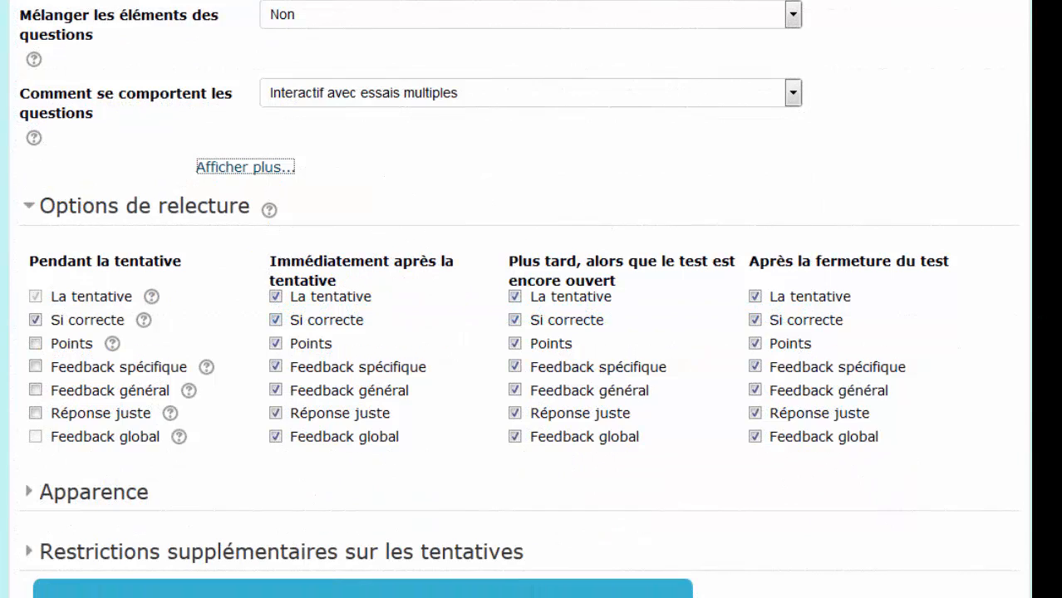
Reveal the additional question behaviour settings and set Chaque tentative complète la précédente to Oui.
{"action": "scroll", "coordinate": [773, 349], "scroll_direction": "up", "scroll_amount": 1}
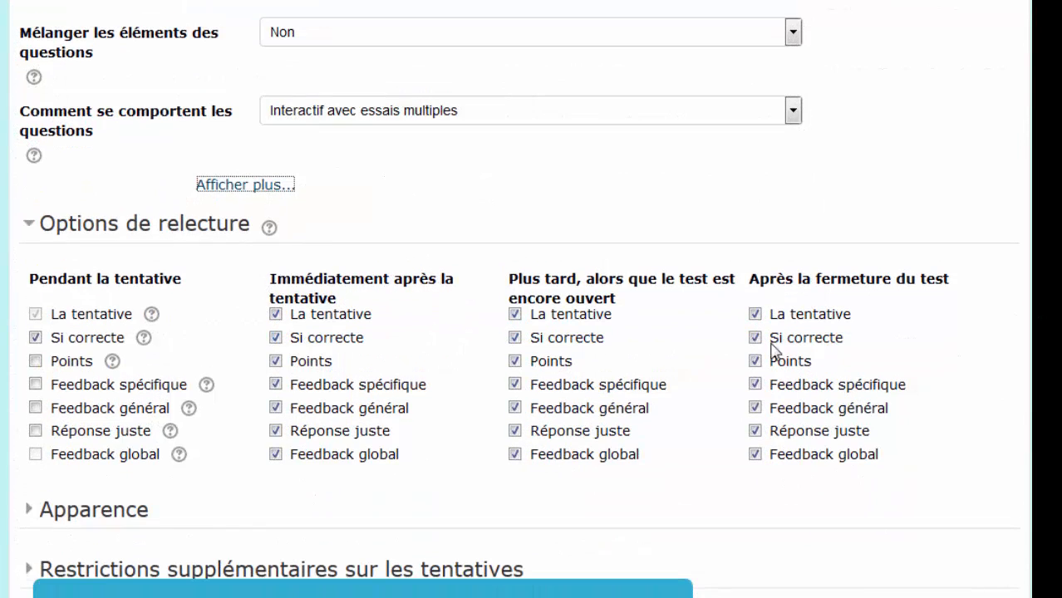
{"action": "left_click", "coordinate": [239, 185]}
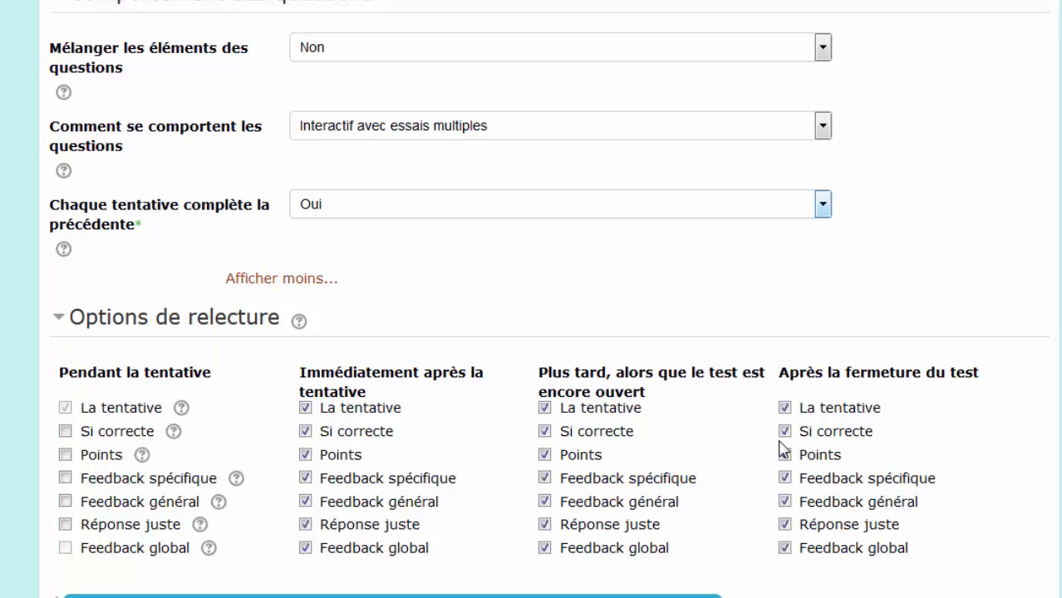
{"action": "scroll", "coordinate": [948, 459], "scroll_direction": "up", "scroll_amount": 5}
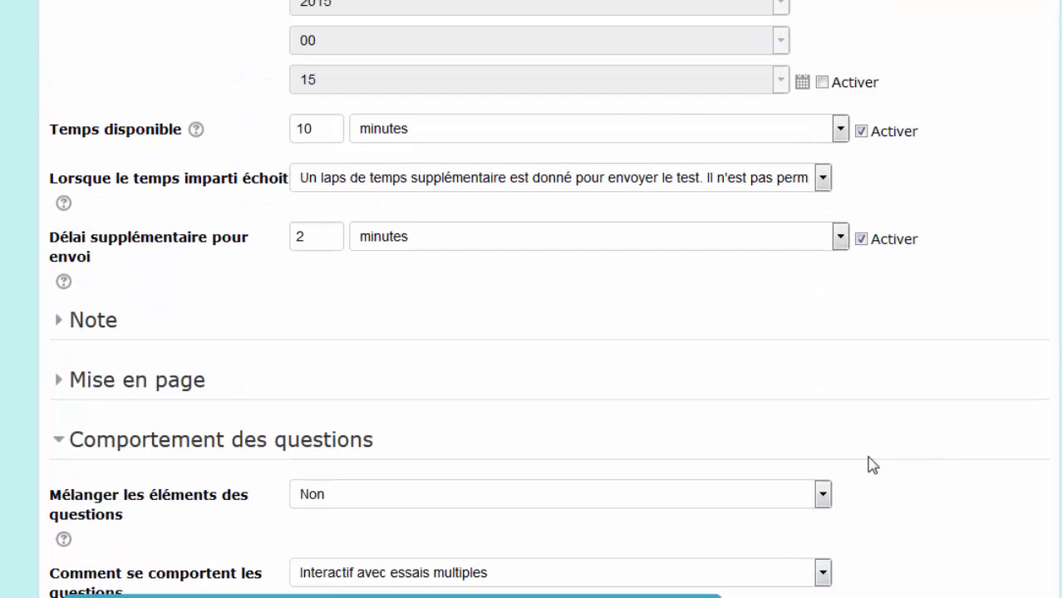
Review the test's Temps settings and the choices available for question behaviour.
{"action": "scroll", "coordinate": [871, 462], "scroll_direction": "up", "scroll_amount": 4}
{"action": "scroll", "coordinate": [868, 464], "scroll_direction": "up", "scroll_amount": 1}
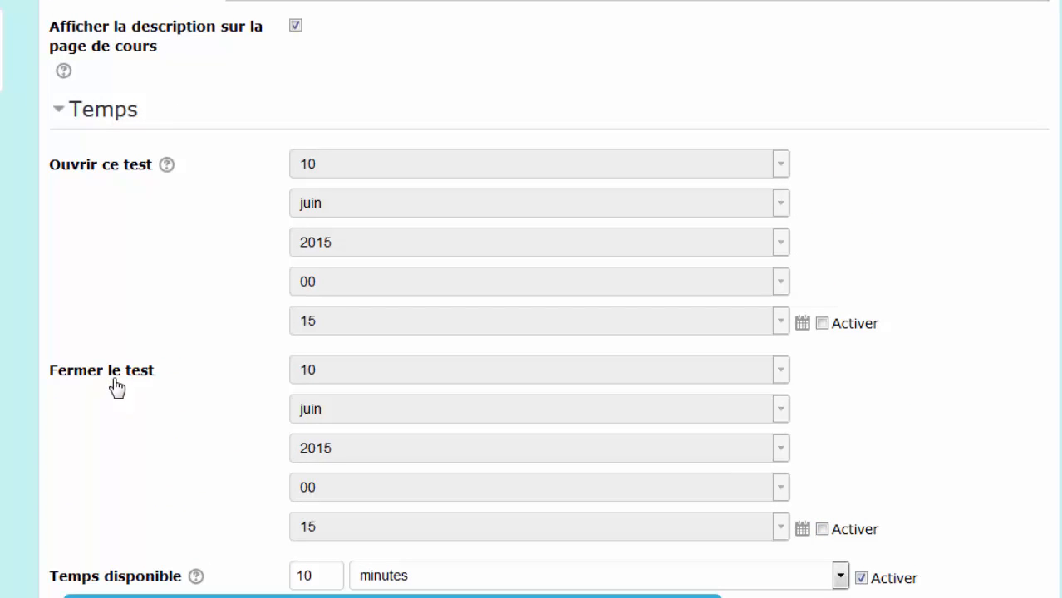
{"action": "scroll", "coordinate": [117, 388], "scroll_direction": "down", "scroll_amount": 7}
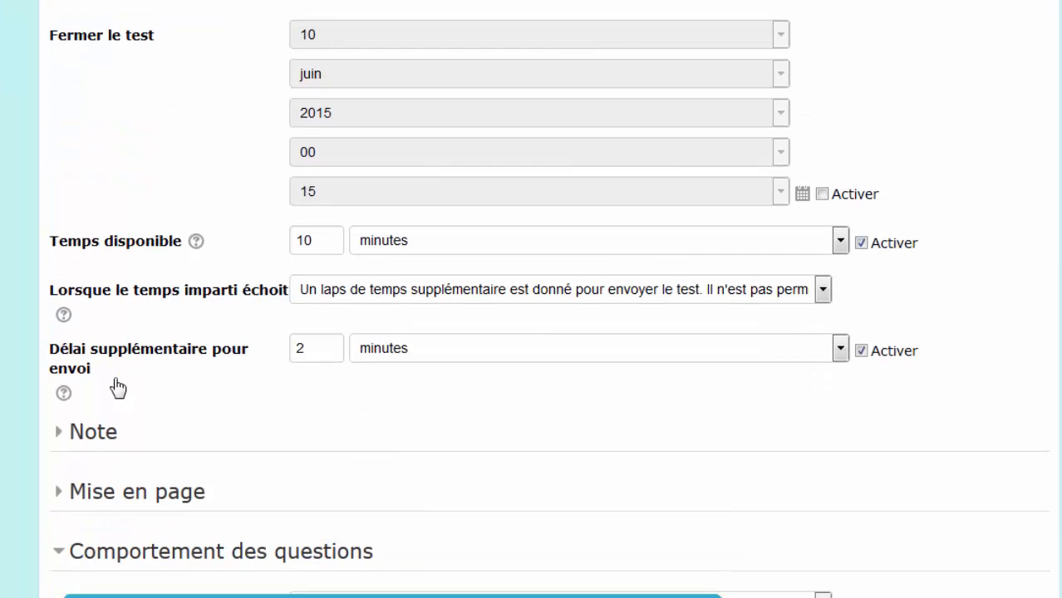
{"action": "scroll", "coordinate": [116, 390], "scroll_direction": "down", "scroll_amount": 2}
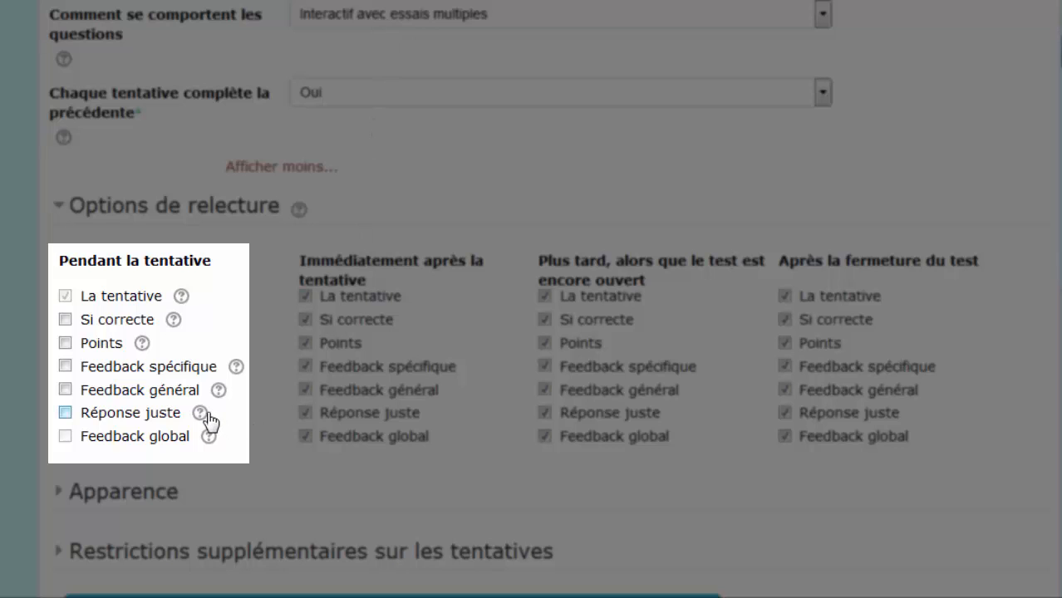
{"action": "left_click", "coordinate": [385, 25]}
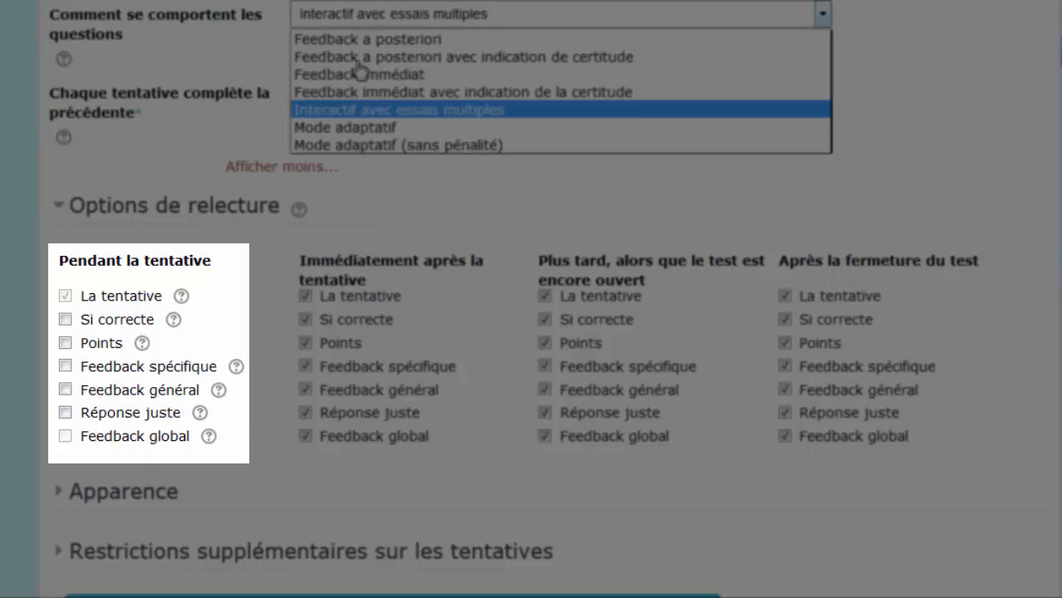
{"action": "left_click", "coordinate": [94, 248]}
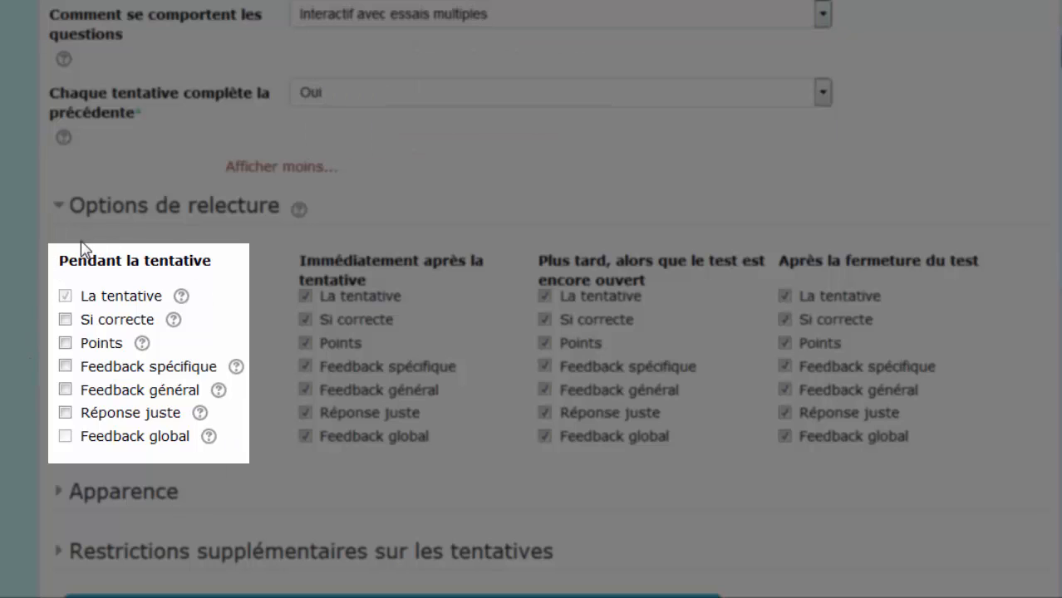
Enable Si correcte and Points for the Pendant la tentative stage in the Options de relecture section.
{"action": "left_click", "coordinate": [66, 321]}
{"action": "left_click", "coordinate": [65, 344]}
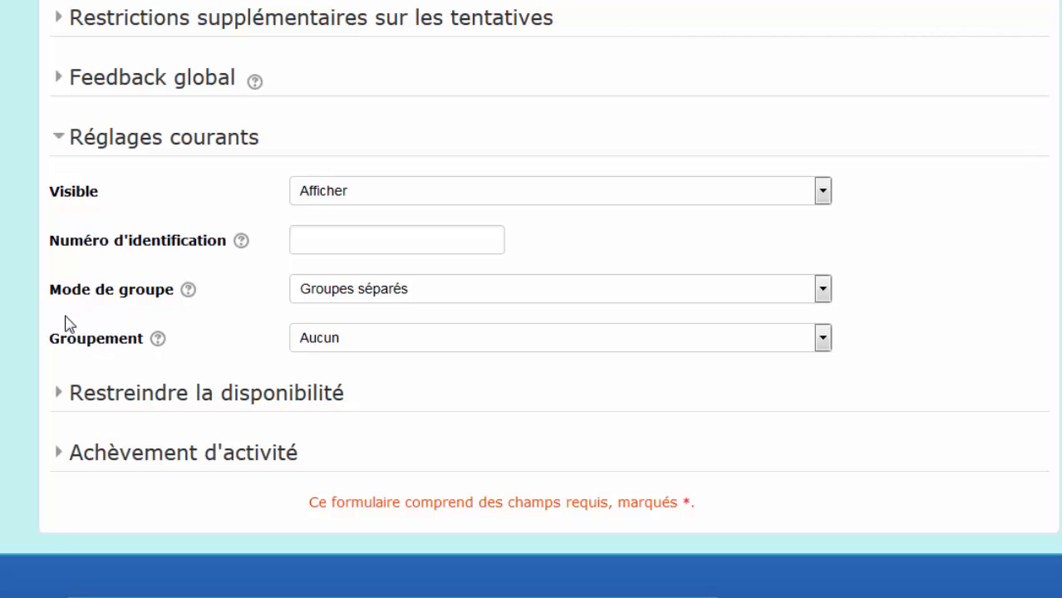
Set Groupement to Prep C in the Réglages courants section.
{"action": "left_click", "coordinate": [365, 346]}
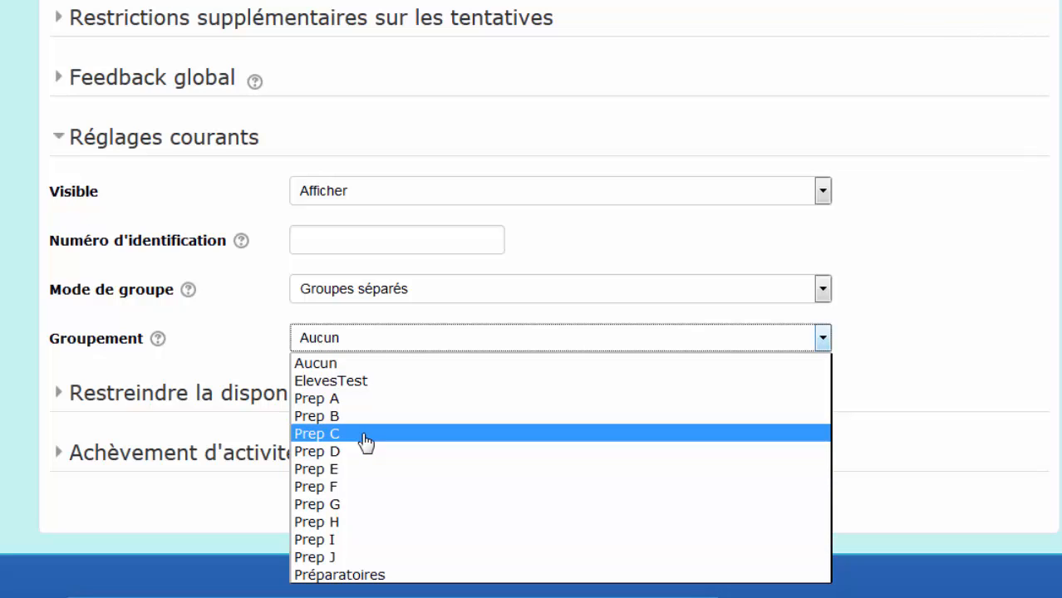
{"action": "left_click", "coordinate": [366, 433]}
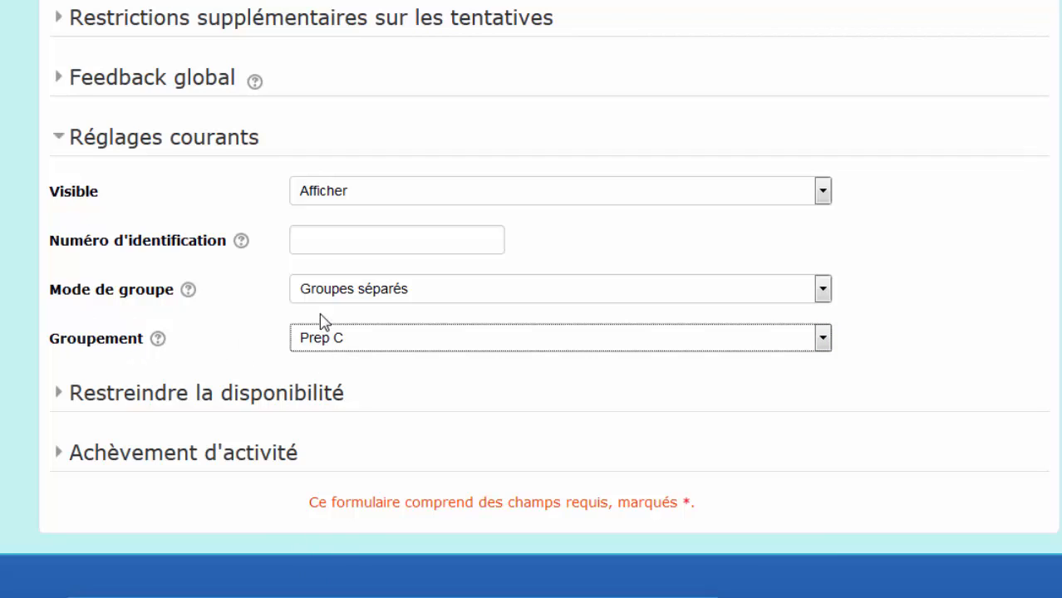
Check the choices available for Mode de groupe and Visible in the Réglages courants section.
{"action": "left_click", "coordinate": [439, 297]}
{"action": "left_click", "coordinate": [438, 297]}
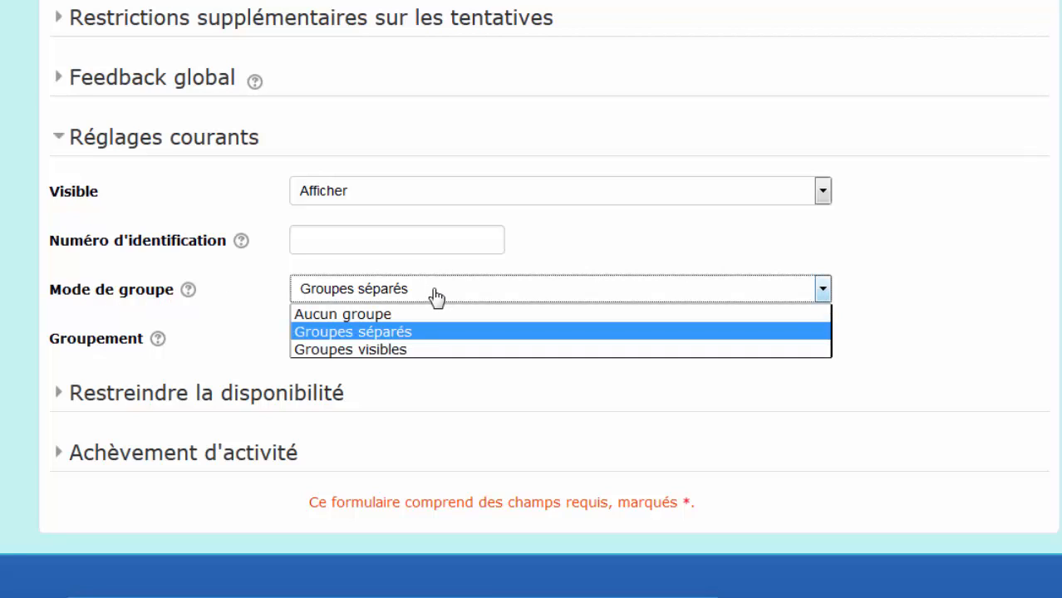
{"action": "left_click", "coordinate": [277, 297]}
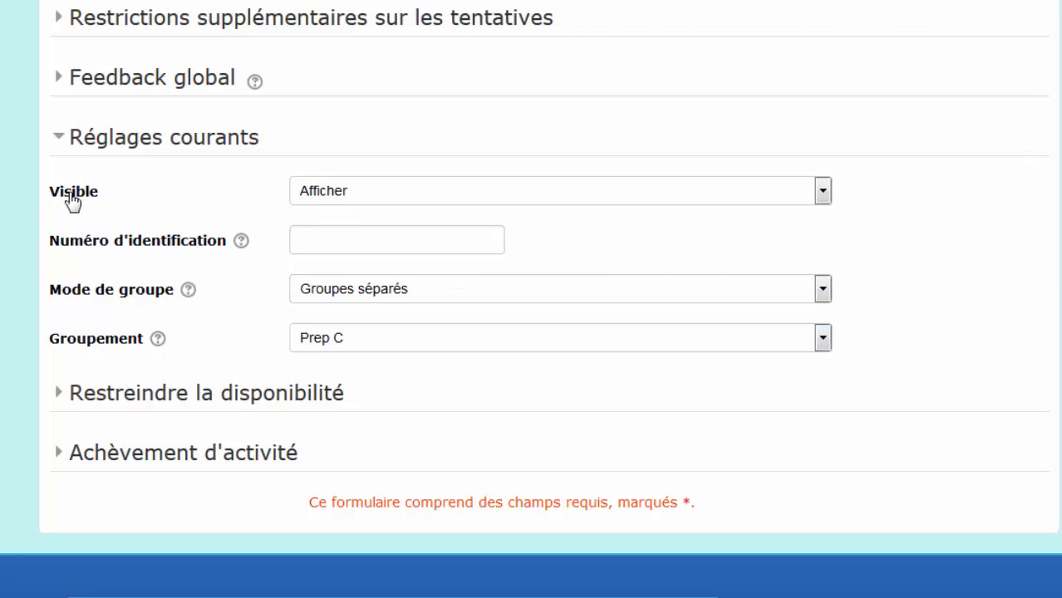
{"action": "left_click", "coordinate": [331, 200]}
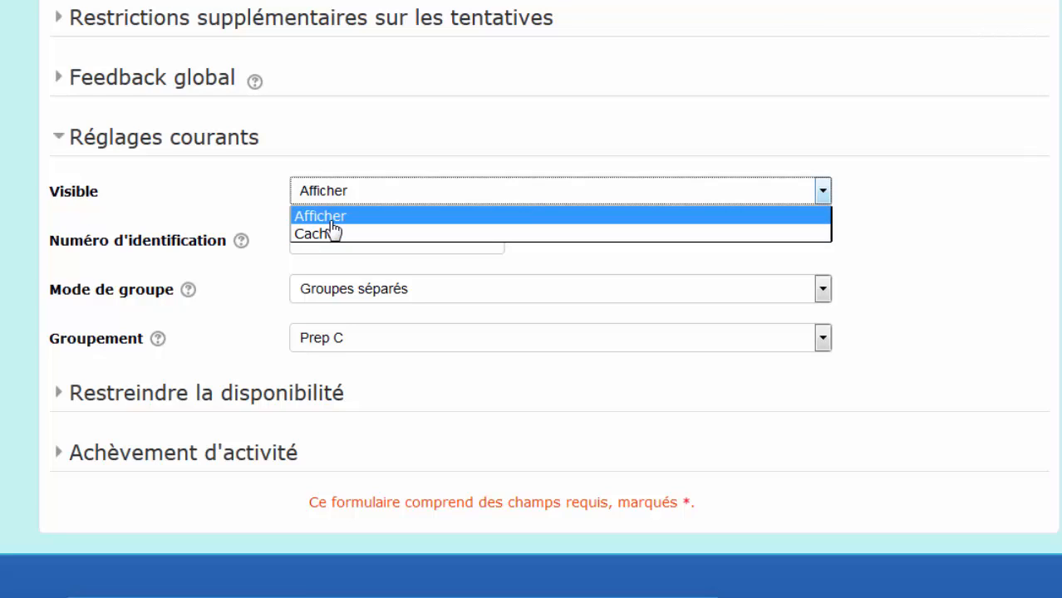
{"action": "left_click", "coordinate": [215, 203]}
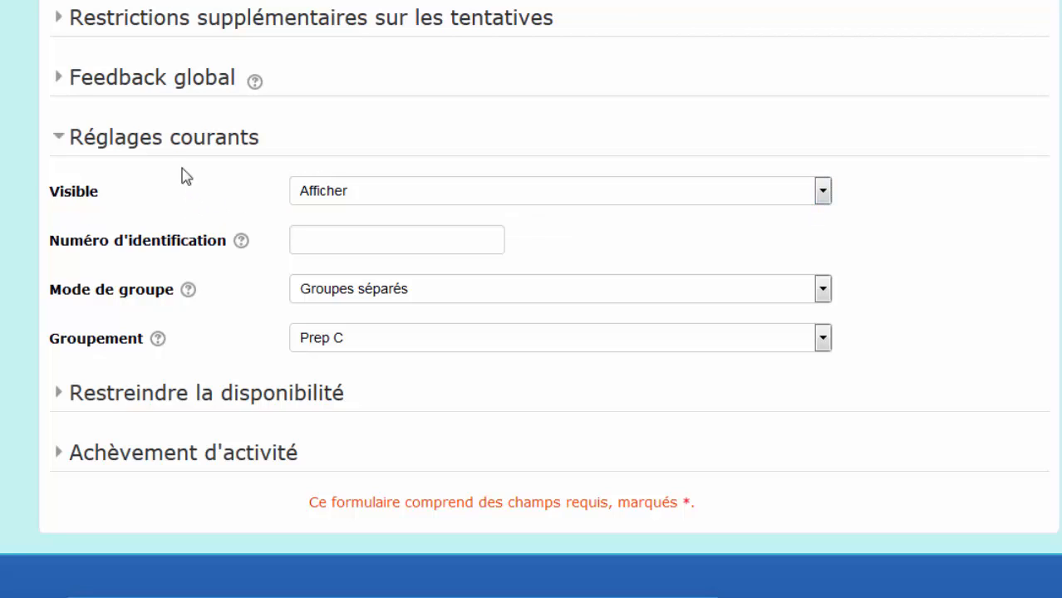
Expand Restreindre la disponibilité and view the types of access restriction on offer without adding one.
{"action": "left_click", "coordinate": [119, 406]}
{"action": "scroll", "coordinate": [131, 395], "scroll_direction": "down", "scroll_amount": 2}
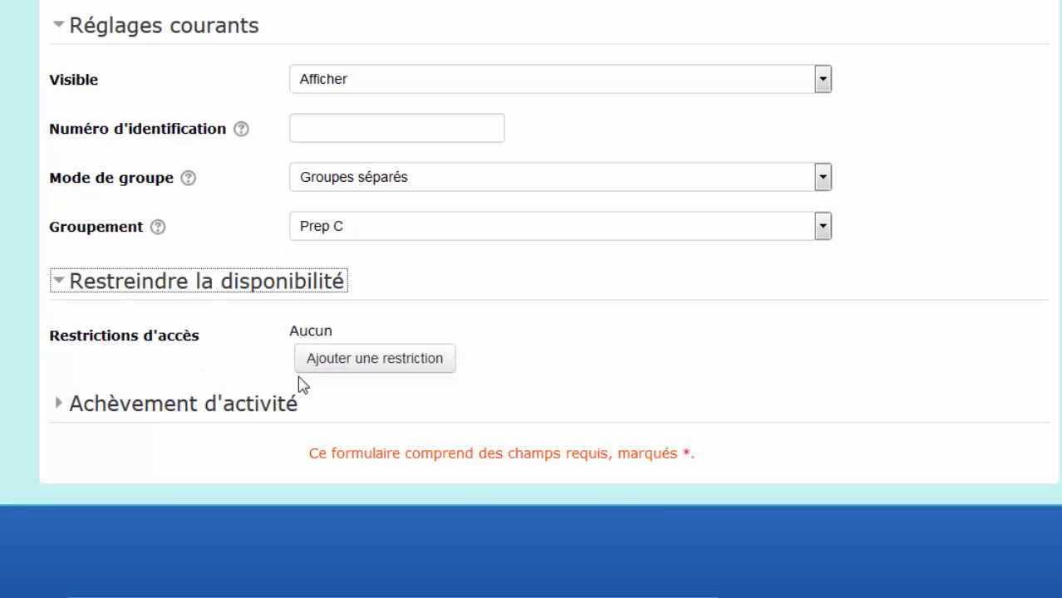
{"action": "left_click", "coordinate": [330, 369]}
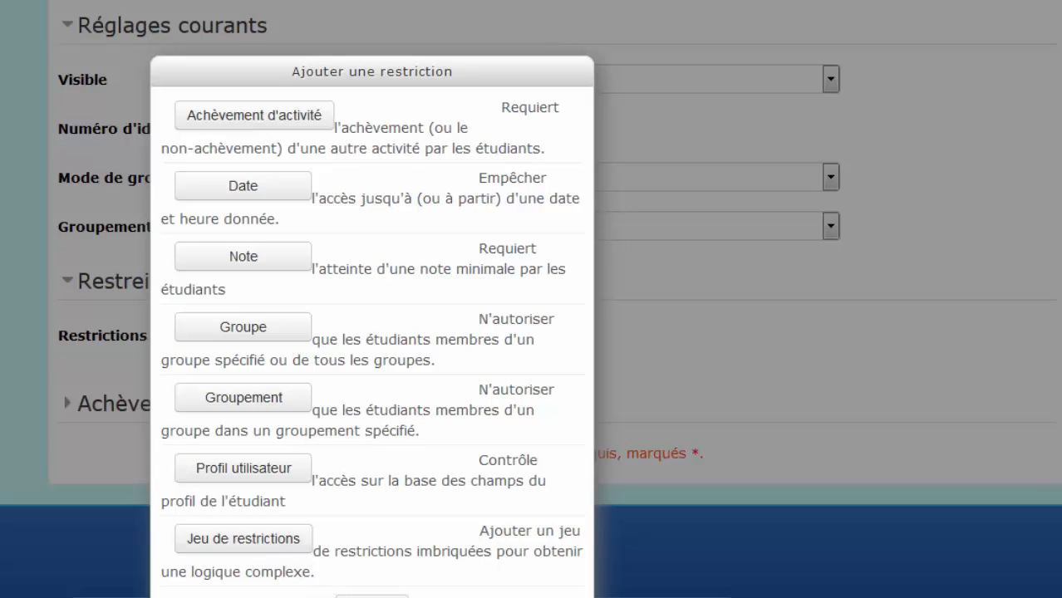
{"action": "left_click", "coordinate": [372, 596]}
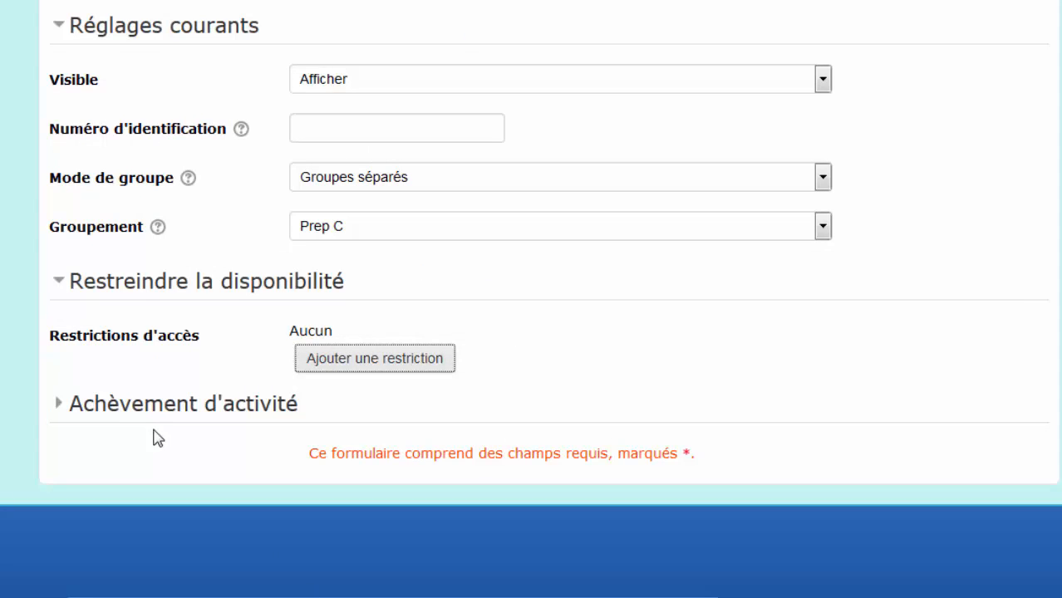
Expand Achèvement d'activité and set Suivi d'achèvement to Afficher l'activité comme terminée dès que les conditions sont remplies.
{"action": "left_click", "coordinate": [136, 410]}
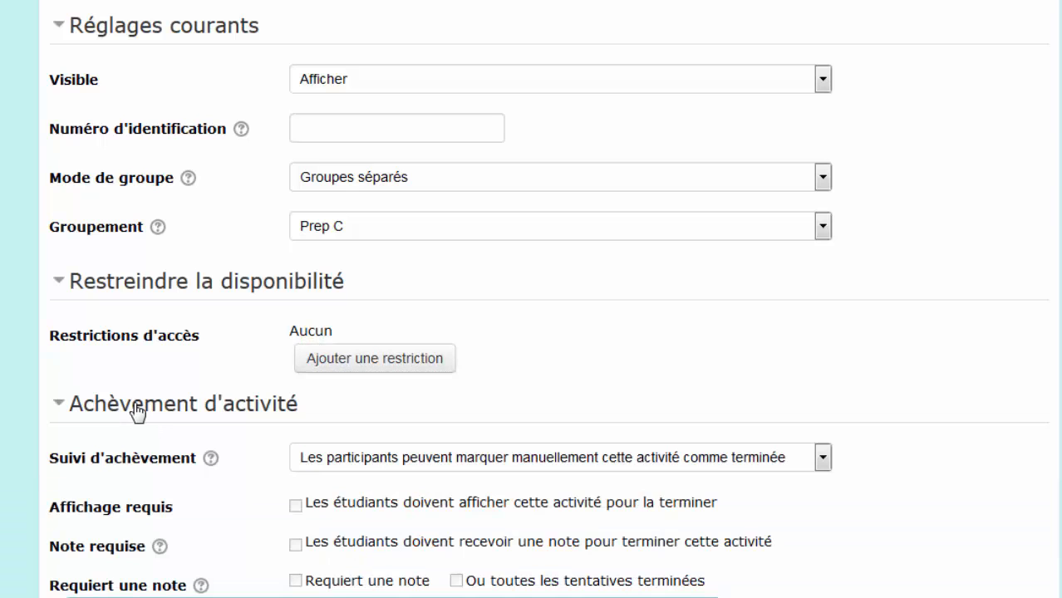
{"action": "scroll", "coordinate": [4, 503], "scroll_direction": "down", "scroll_amount": 1}
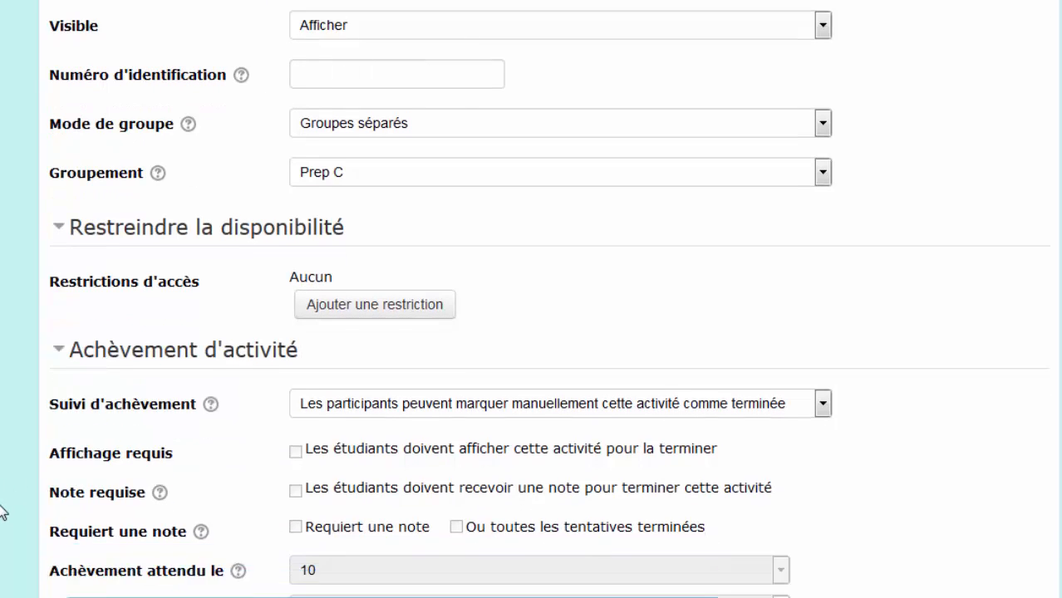
{"action": "scroll", "coordinate": [3, 511], "scroll_direction": "down", "scroll_amount": 1}
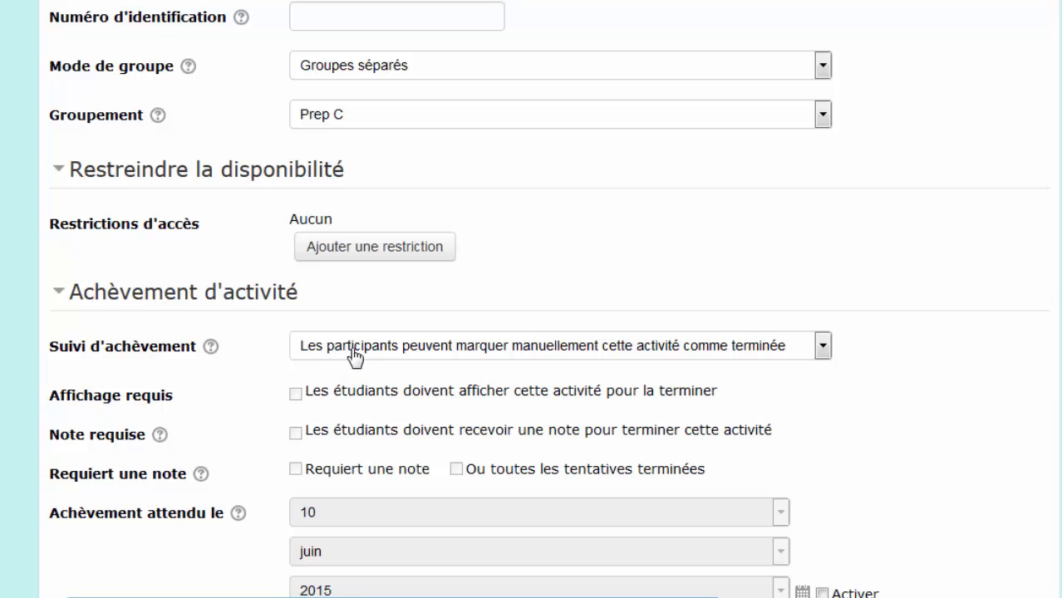
{"action": "left_click", "coordinate": [430, 359]}
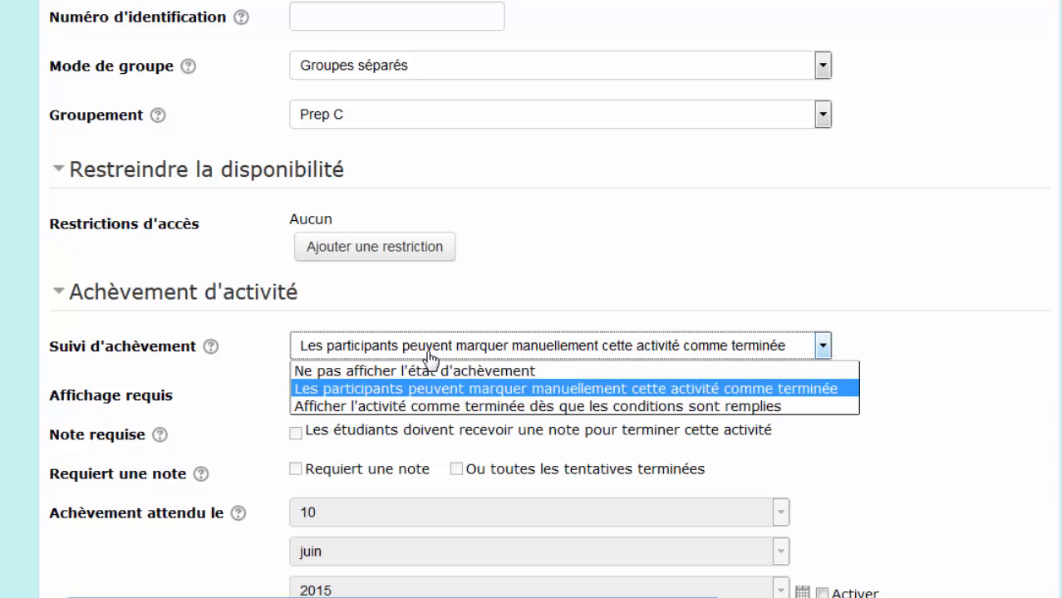
{"action": "left_click", "coordinate": [449, 407]}
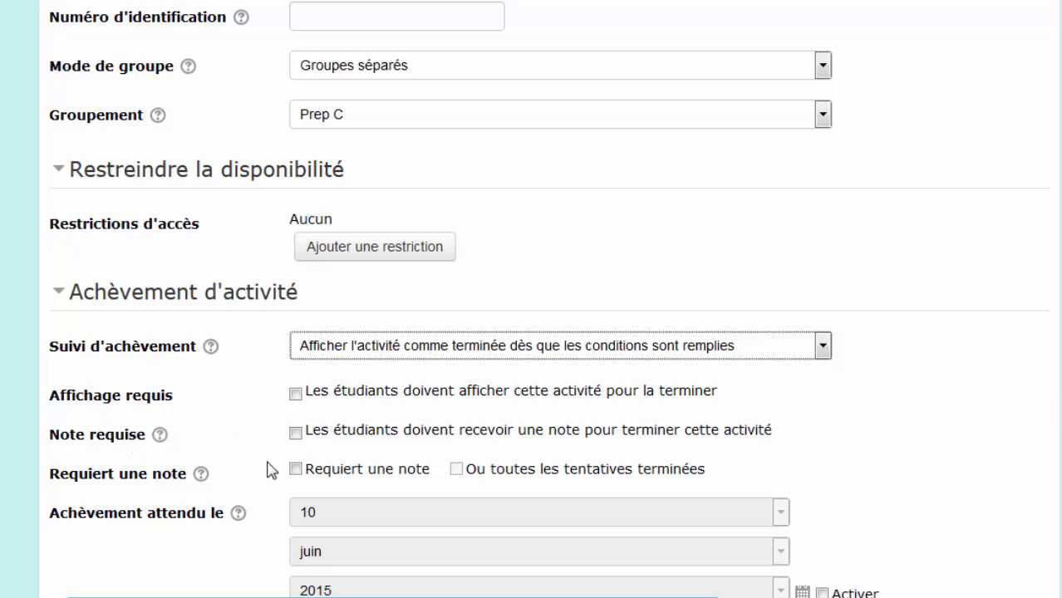
Enable the Note requise condition and the Requiert une note option for completing the activity.
{"action": "left_click", "coordinate": [295, 433]}
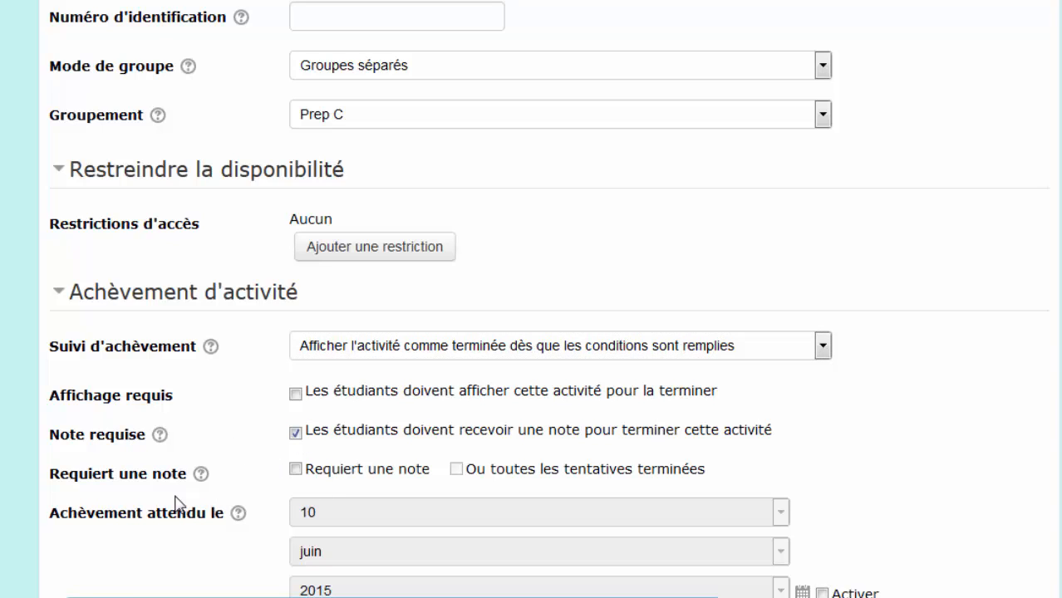
{"action": "left_click", "coordinate": [296, 471]}
{"action": "scroll", "coordinate": [242, 391], "scroll_direction": "down", "scroll_amount": 2}
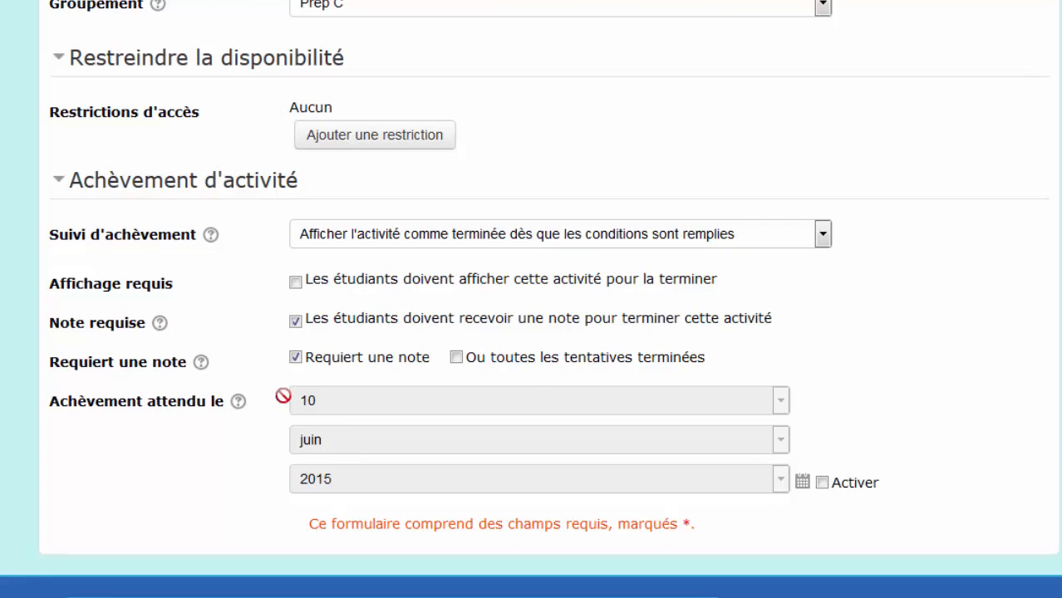